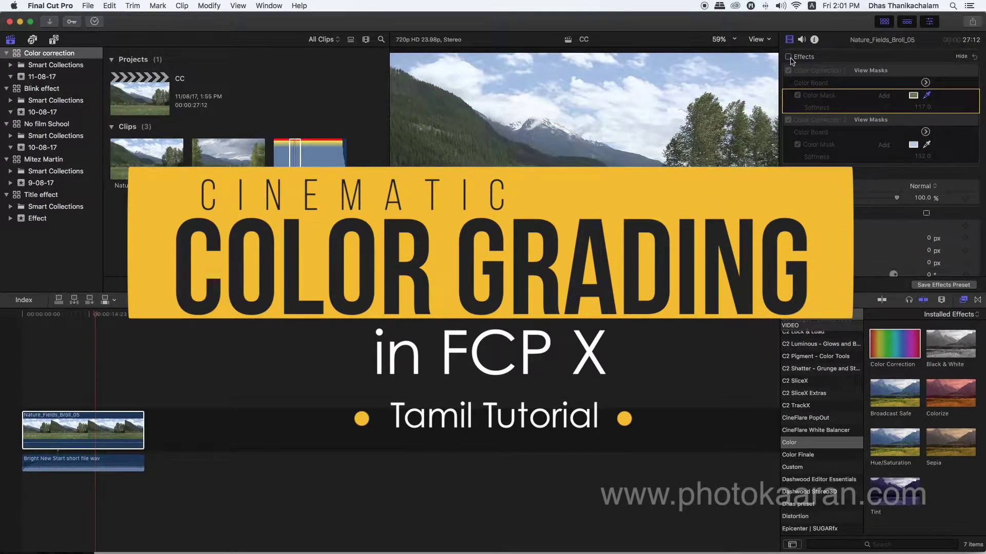
# - Enable the clip's effects to preview the Color Correction 1 and 2 grade
pyautogui.click(789, 57)
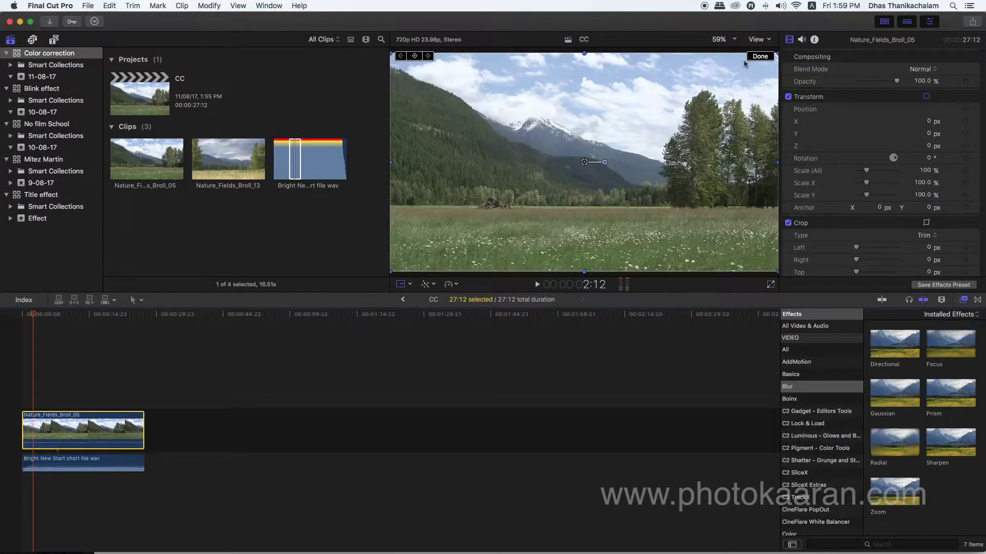
# - Play Nature_Fields_Broll_05 from near its start to review it
pyautogui.click(759, 57)
pyautogui.click(32, 316)
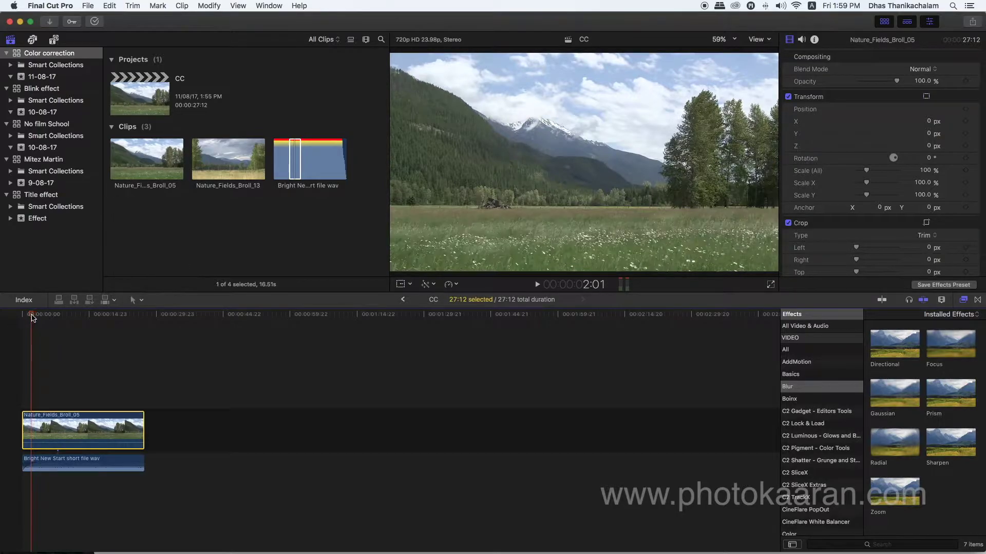
pyautogui.press('space')
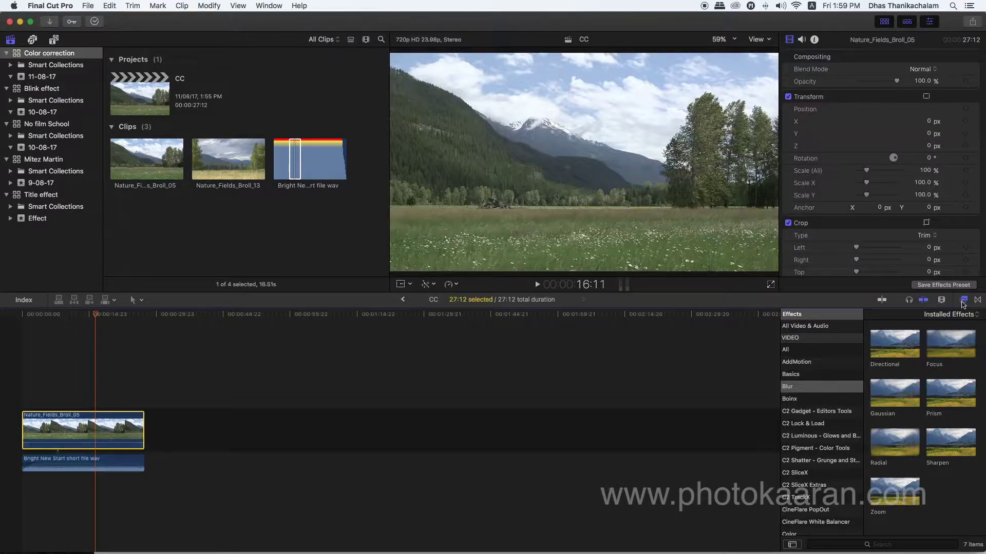
# - Apply the Color Correction effect from the Color category to the timeline clip
pyautogui.scroll(-3, 797, 395)
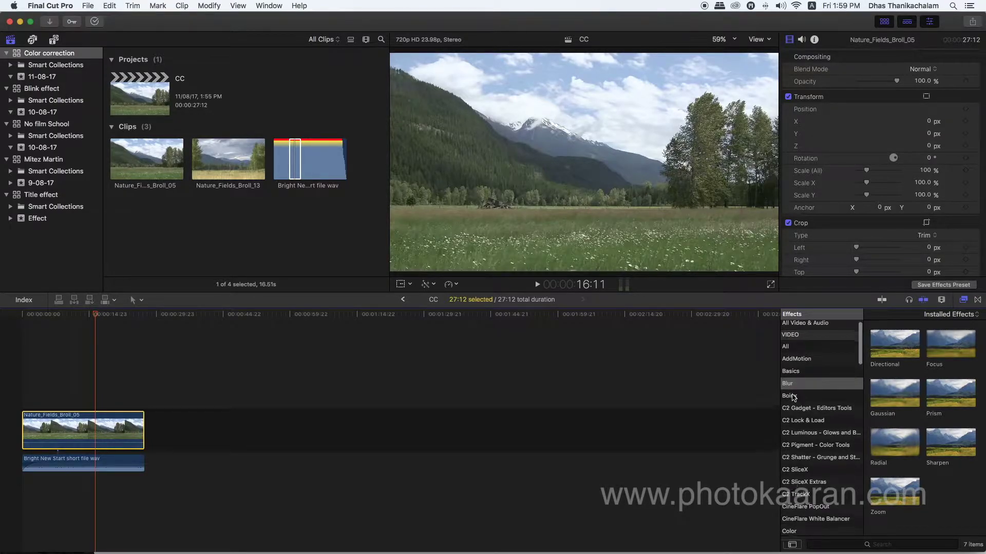
pyautogui.scroll(-4, 797, 405)
pyautogui.click(793, 442)
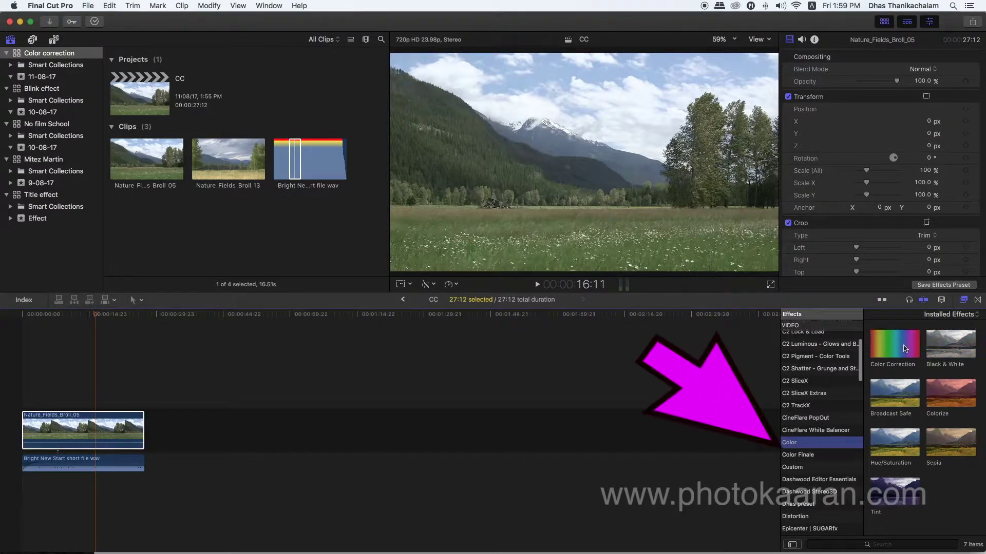
pyautogui.moveTo(894, 344); pyautogui.dragTo(117, 432)
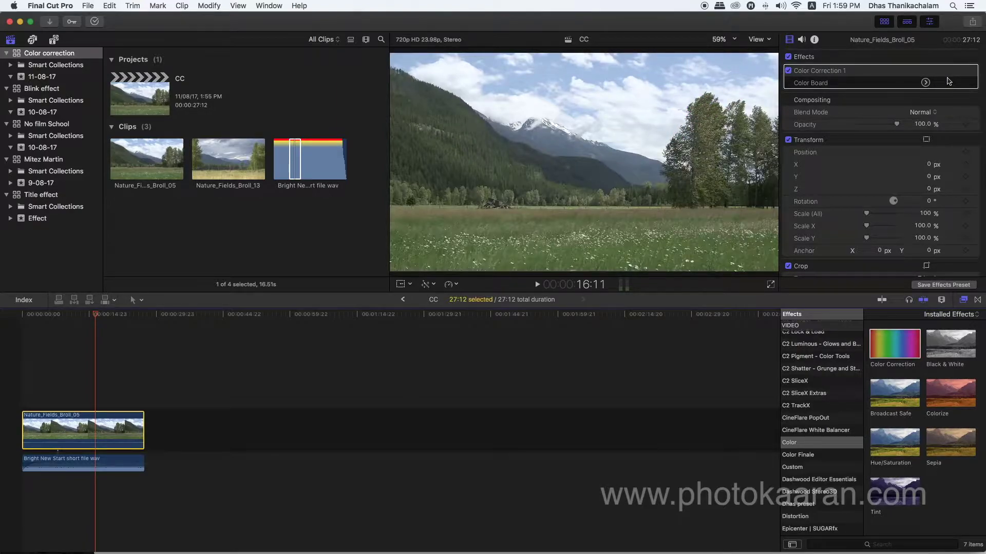
# - Add Color Correction 2 beneath Color Correction 1 from the Color Board's correction list
pyautogui.click(925, 83)
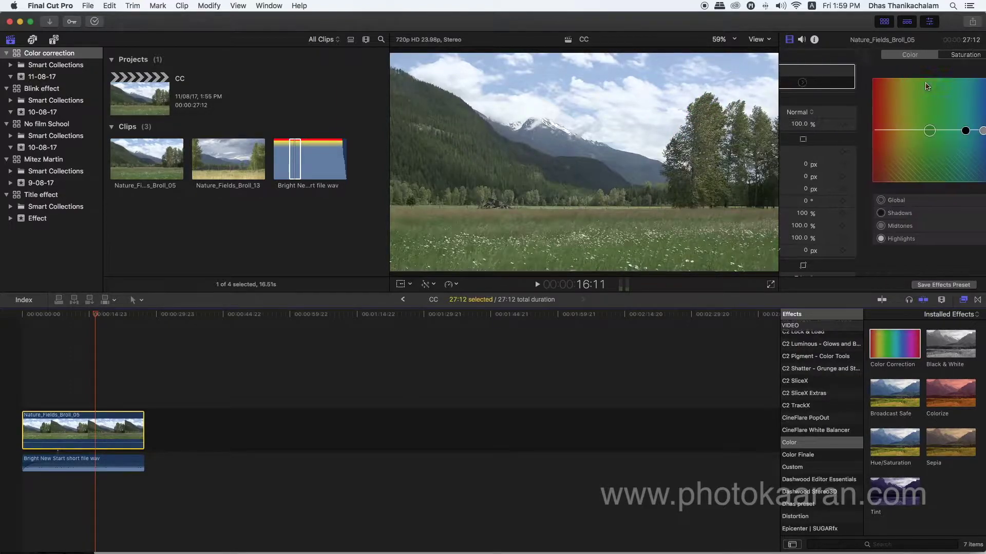
pyautogui.click(974, 41)
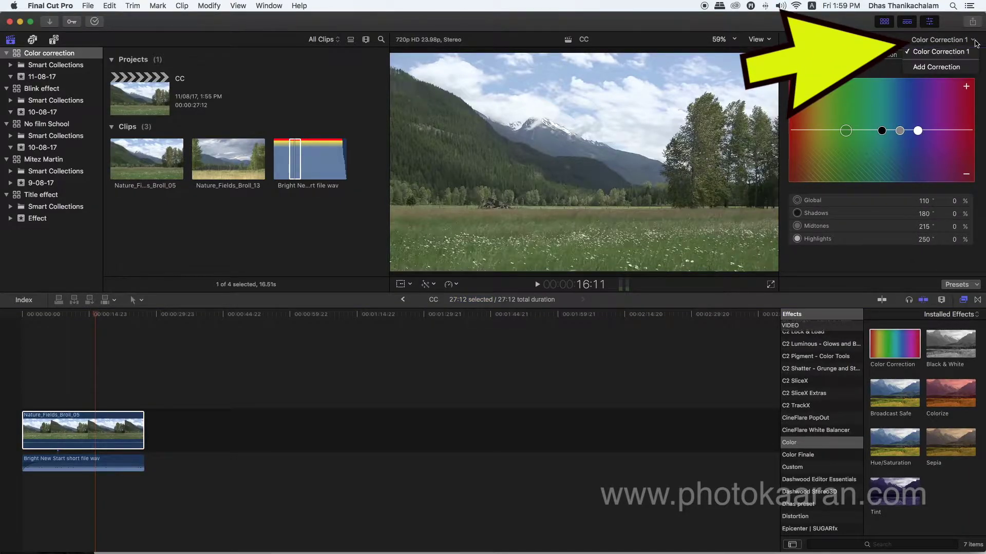
pyautogui.click(961, 68)
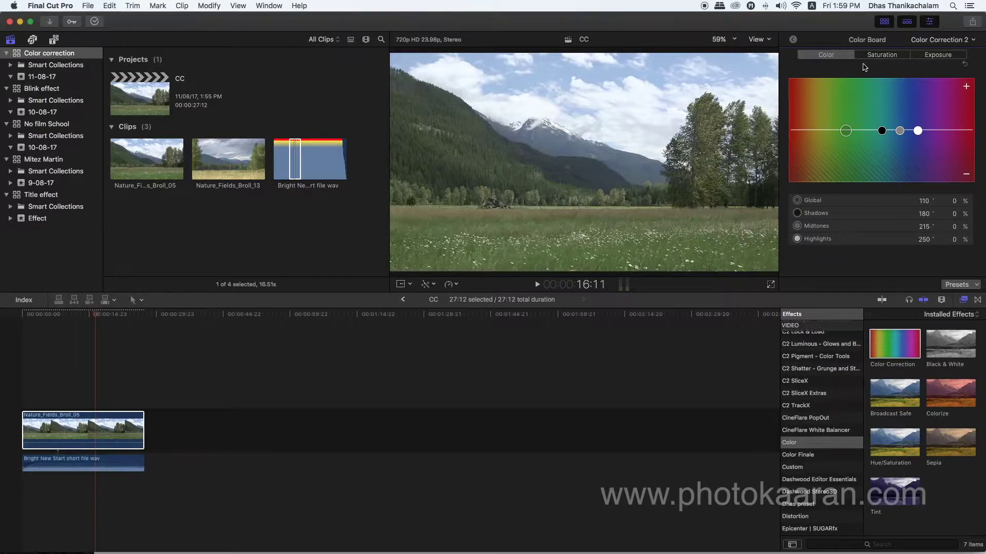
pyautogui.click(793, 40)
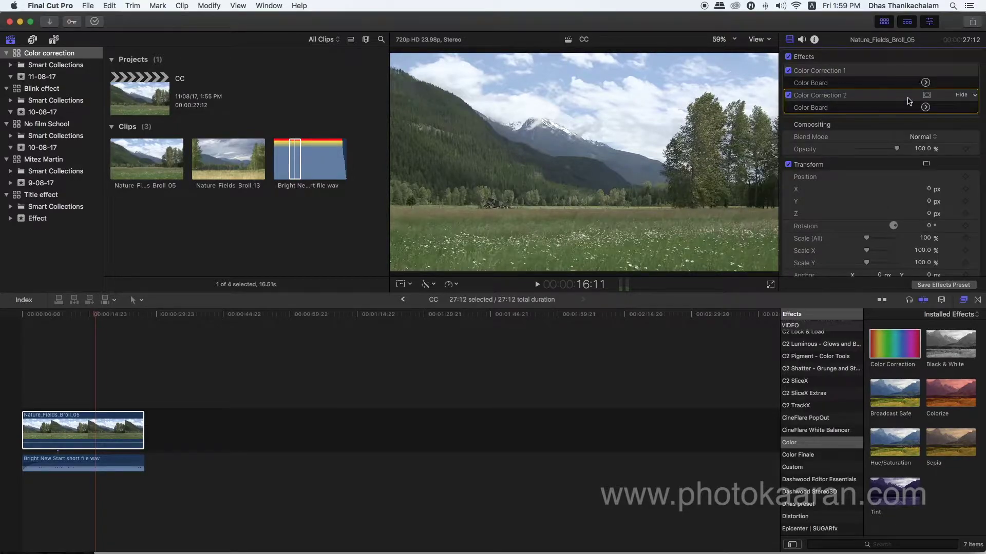
# - Give Color Correction 2 a color mask sampled from the blue sky, softness 132
pyautogui.click(926, 96)
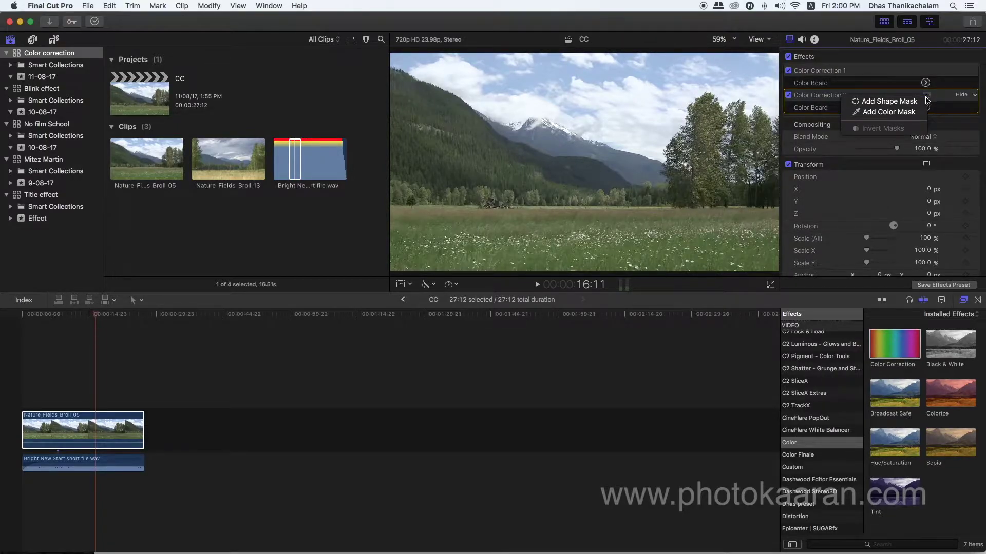
pyautogui.click(915, 114)
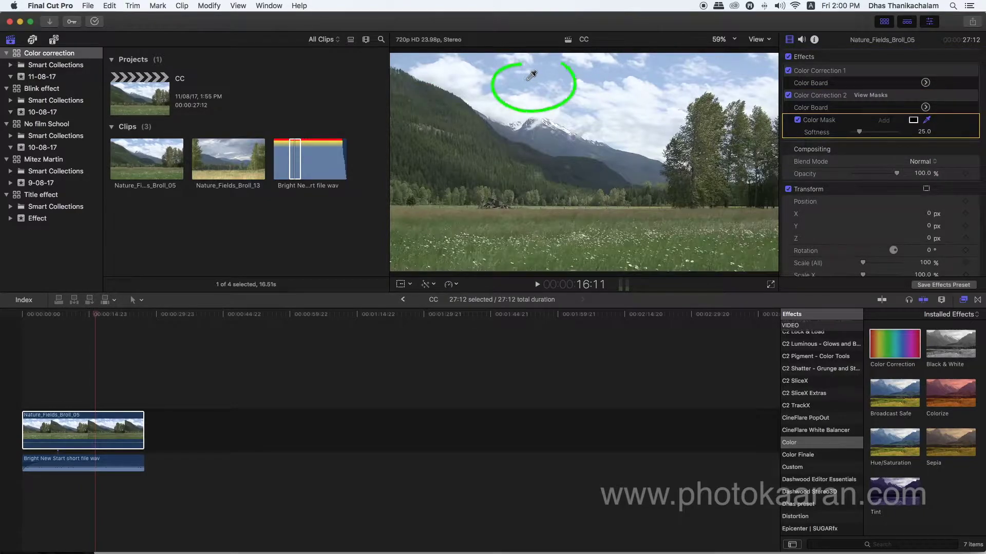
pyautogui.moveTo(534, 80); pyautogui.dragTo(529, 78)
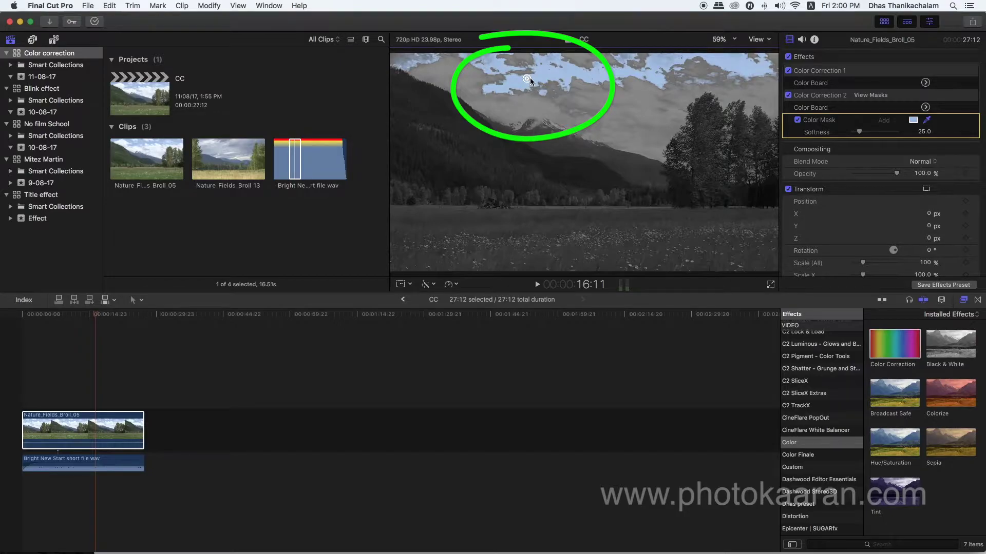
pyautogui.moveTo(531, 78); pyautogui.dragTo(533, 80)
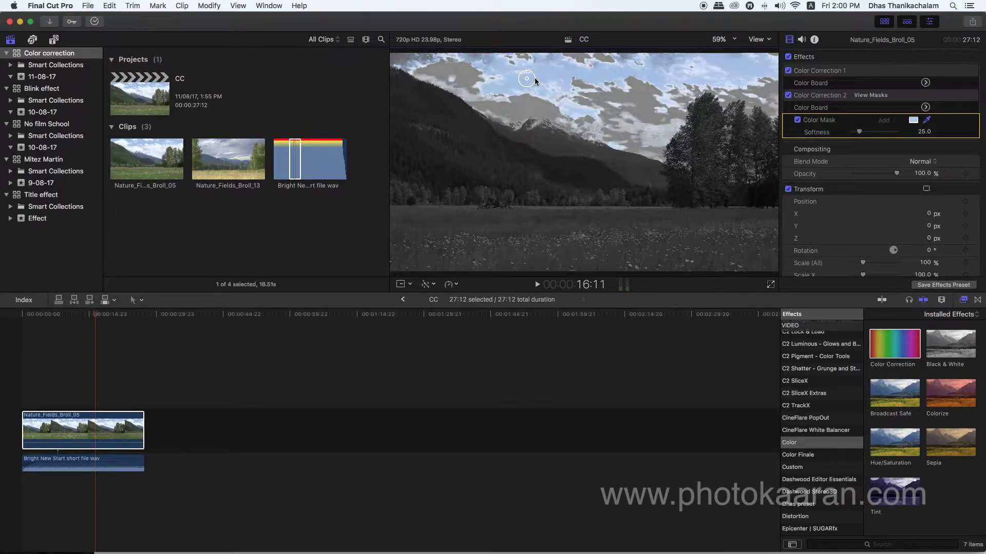
pyautogui.moveTo(534, 81); pyautogui.dragTo(535, 80)
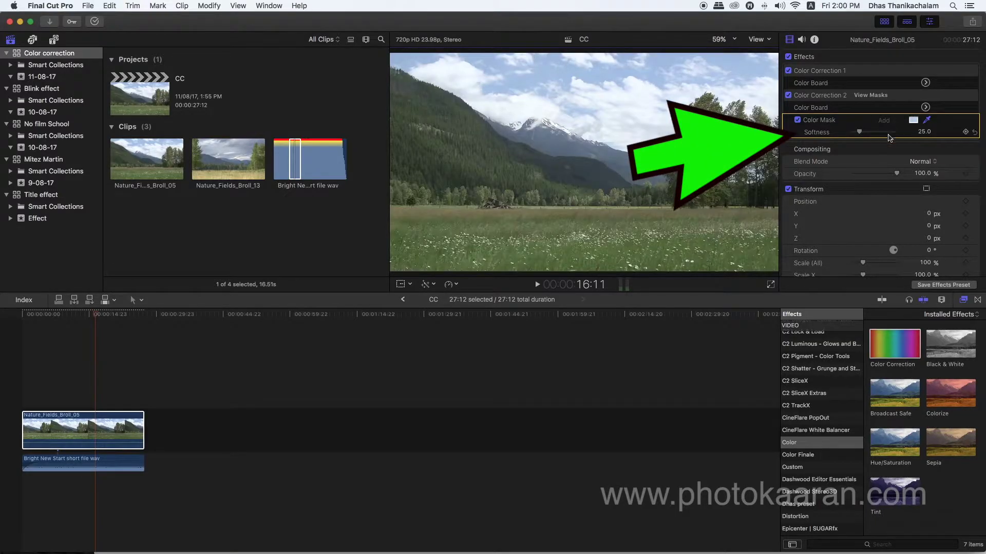
pyautogui.moveTo(860, 134); pyautogui.dragTo(892, 135)
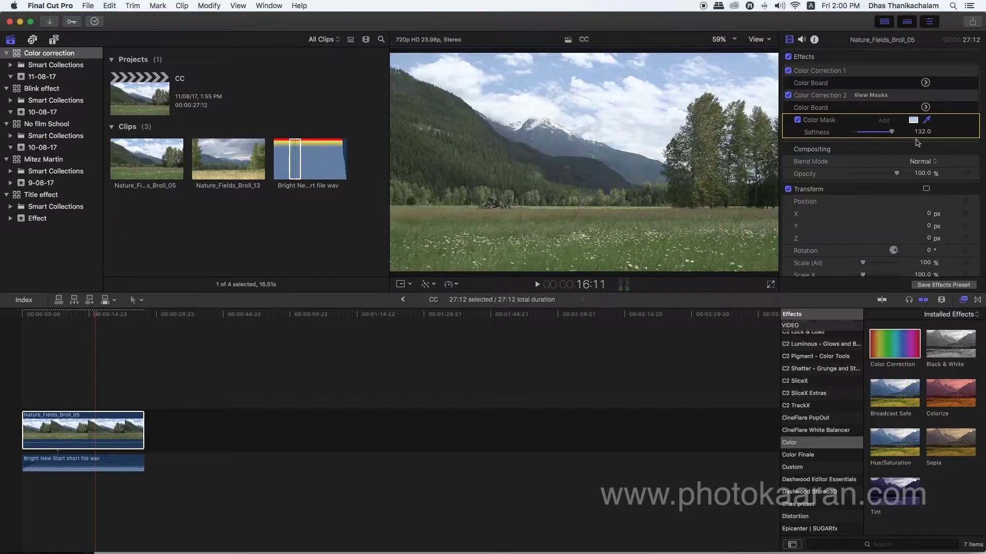
# - Lower Color Correction 2's exposure: Highlights to -7% and Shadows to -22%
pyautogui.click(926, 108)
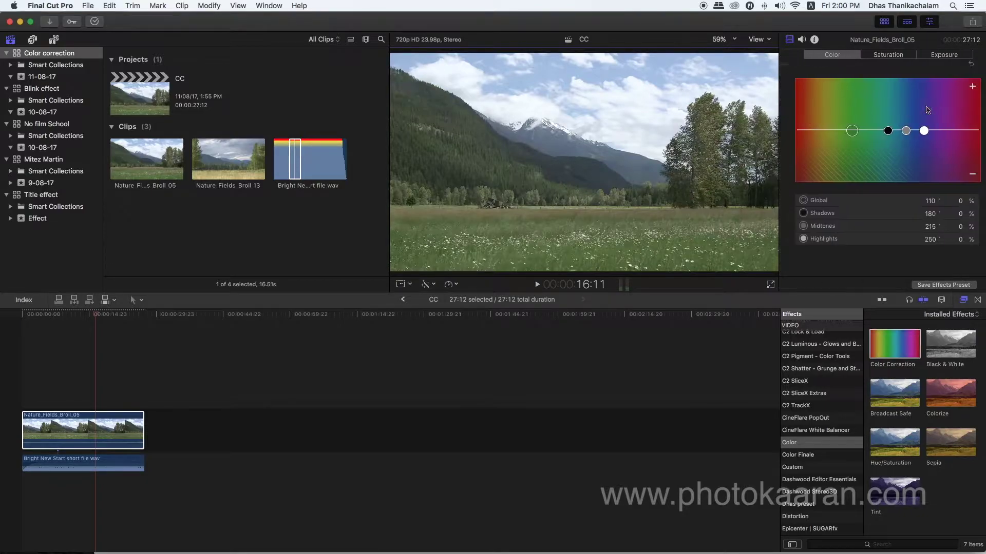
pyautogui.click(942, 55)
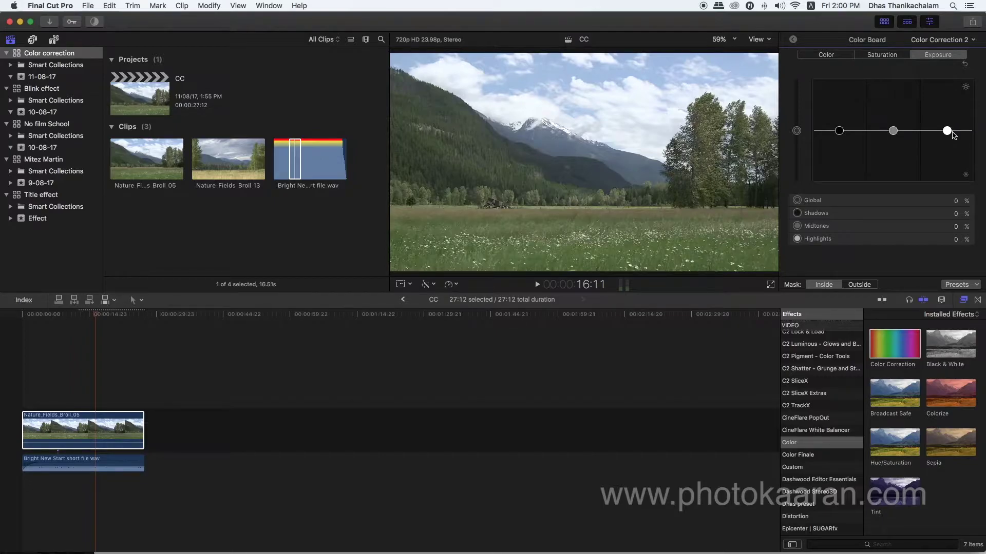
pyautogui.moveTo(947, 131); pyautogui.dragTo(947, 134)
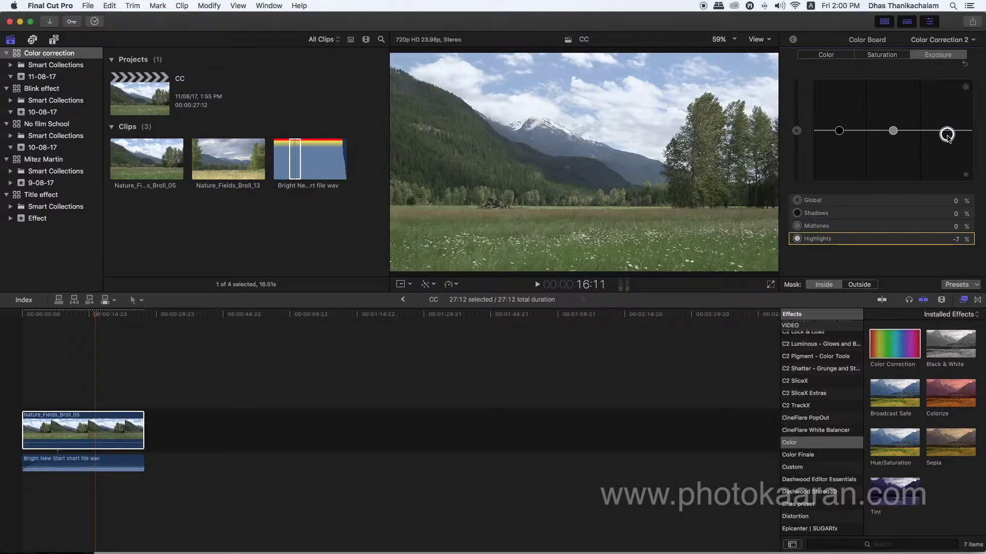
pyautogui.moveTo(840, 134); pyautogui.dragTo(838, 142)
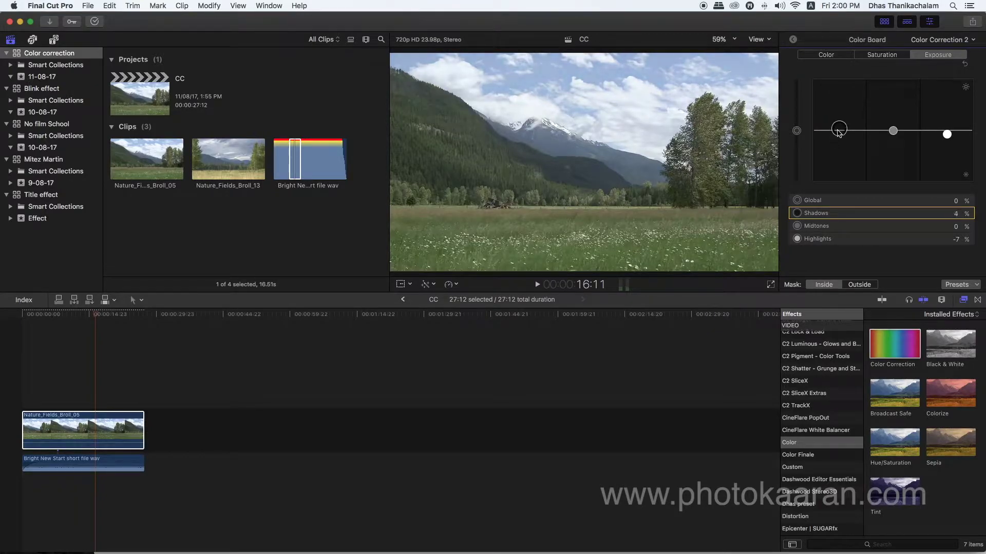
pyautogui.moveTo(838, 141); pyautogui.dragTo(837, 147)
pyautogui.click(840, 55)
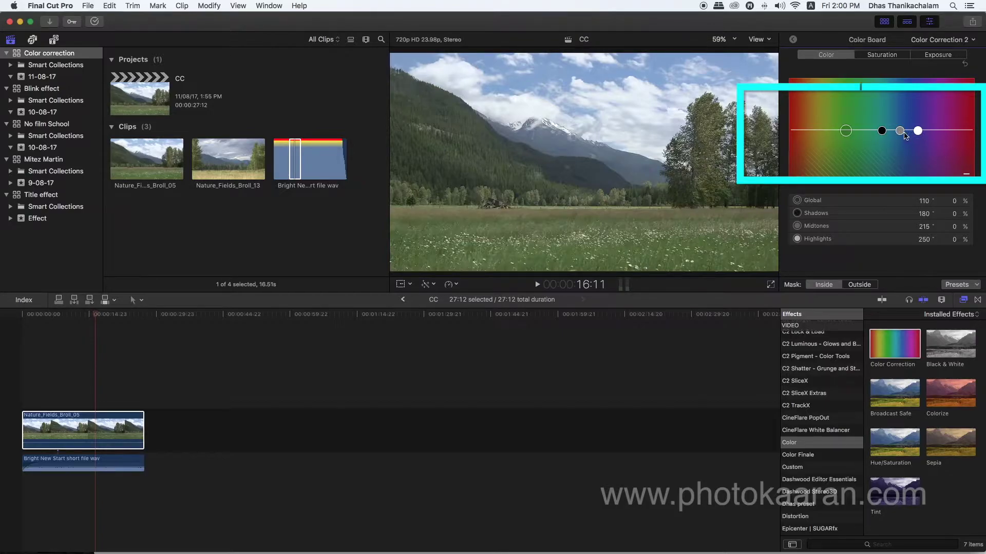
# - Tint the sky's midtones toward blue and lower Highlights exposure to -10%
pyautogui.click(900, 132)
pyautogui.moveTo(900, 132)
pyautogui.mouseDown()
pyautogui.moveTo(888, 116)
pyautogui.moveTo(899, 123)
pyautogui.mouseUp()
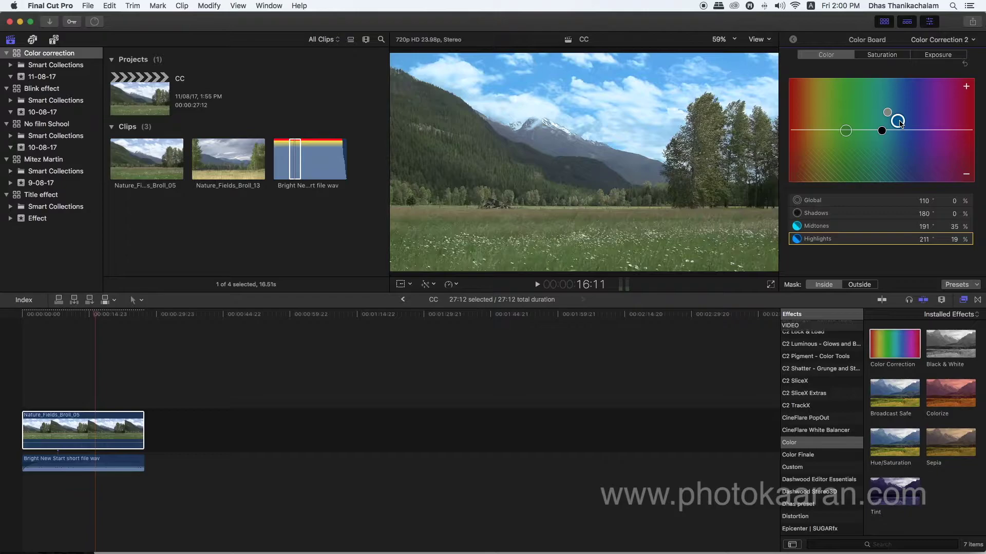
pyautogui.click(938, 55)
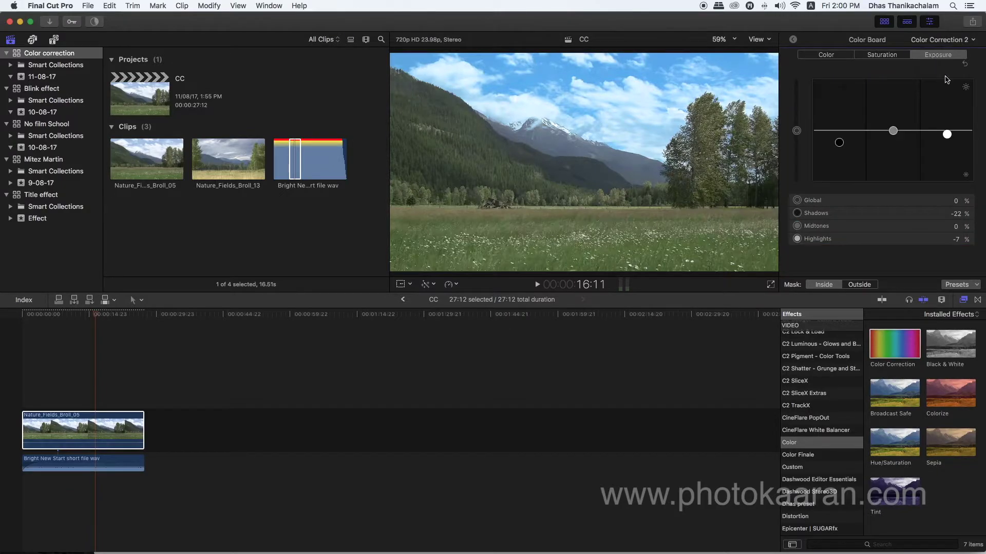
pyautogui.moveTo(947, 135); pyautogui.dragTo(947, 136)
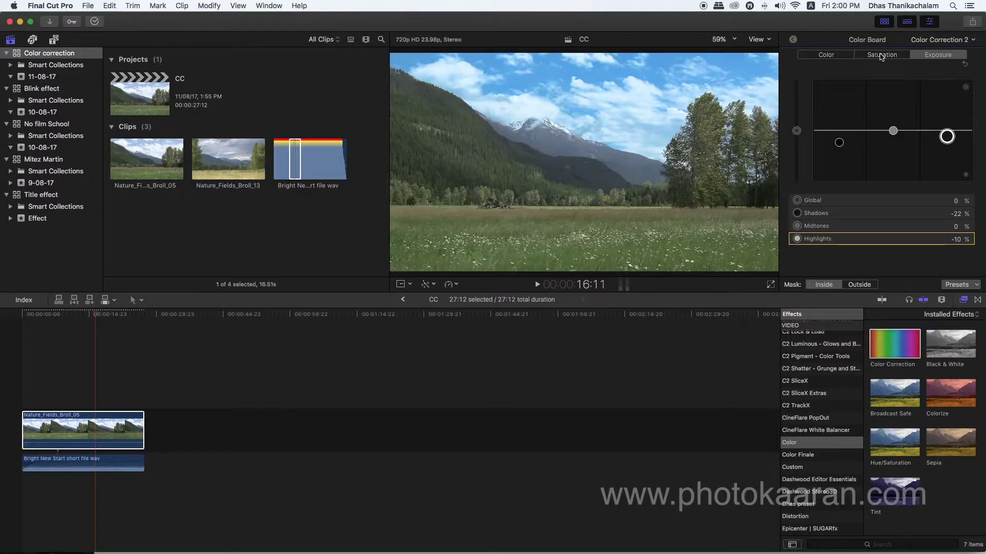
# - Raise Color Correction 2's Global saturation to about 18%
pyautogui.click(882, 54)
pyautogui.moveTo(796, 131); pyautogui.dragTo(800, 122)
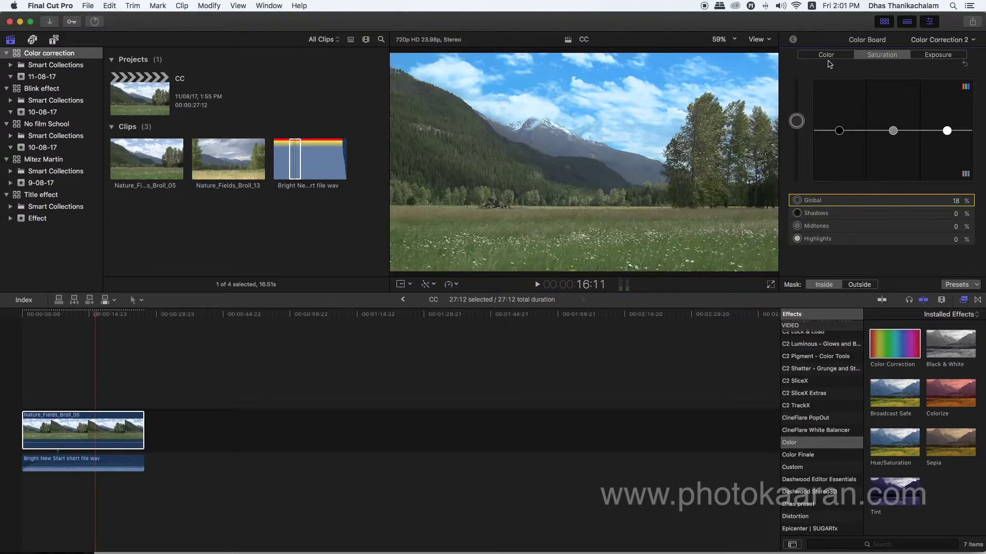
pyautogui.click(793, 41)
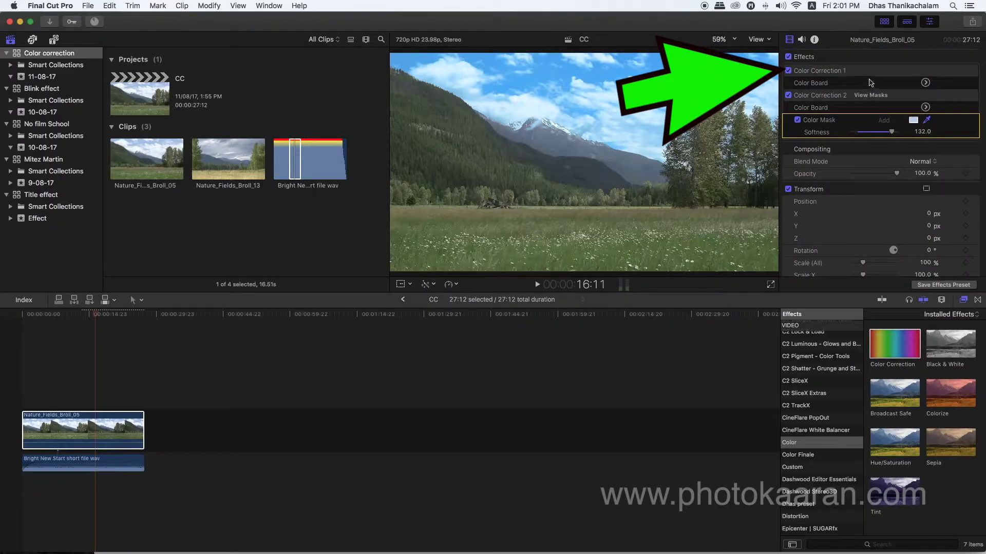
# - Lower Color Correction 1's Highlights and Shadows exposure to -4% each
pyautogui.click(924, 83)
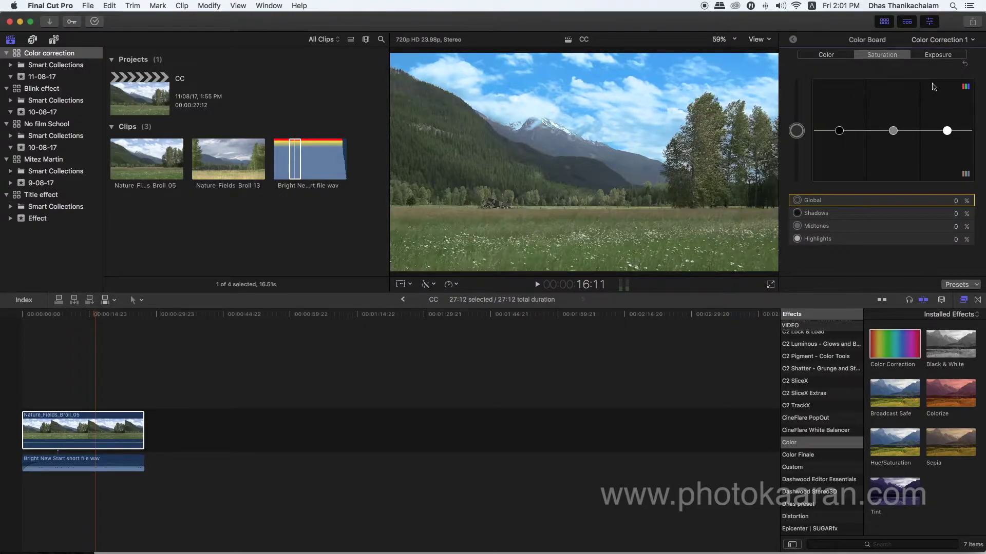
pyautogui.click(940, 54)
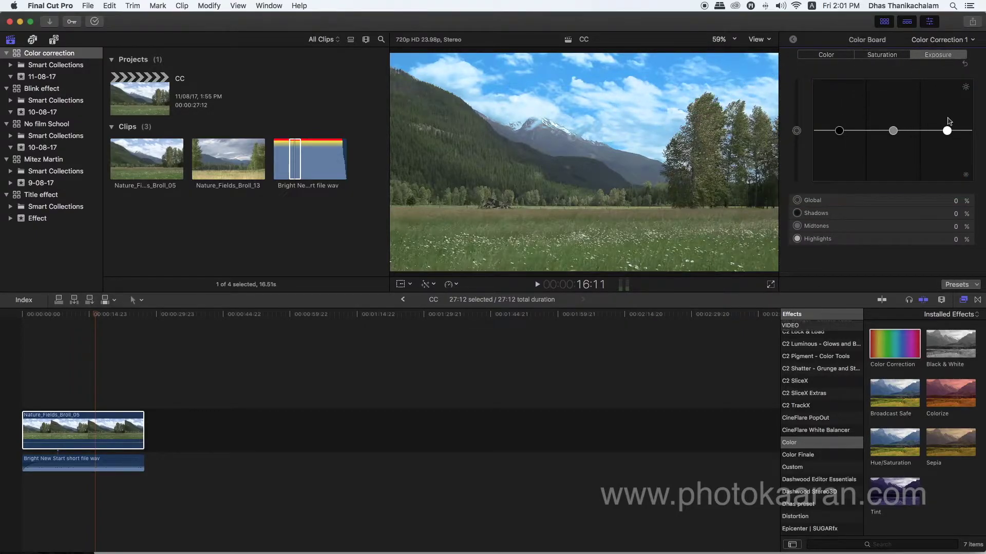
pyautogui.moveTo(947, 131); pyautogui.dragTo(947, 132)
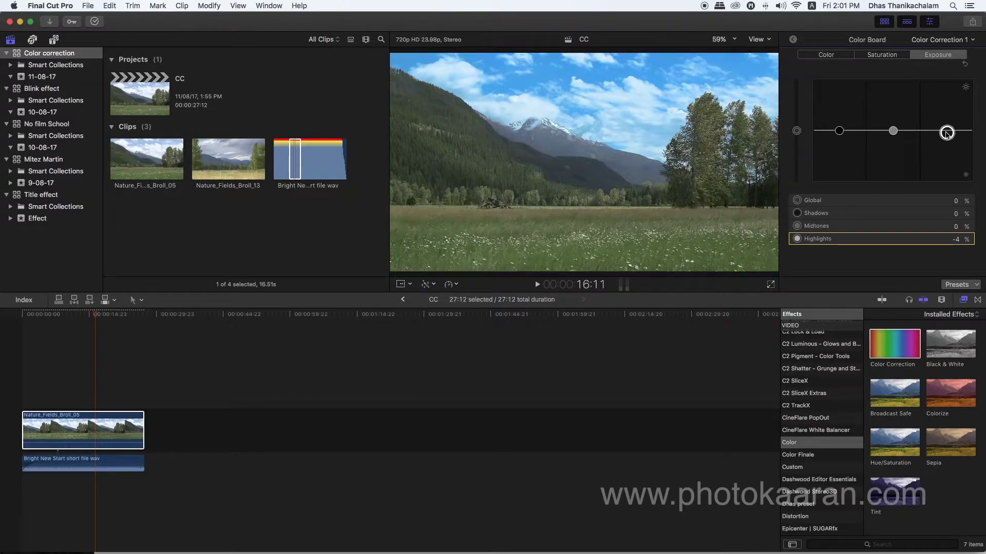
pyautogui.moveTo(838, 131); pyautogui.dragTo(839, 133)
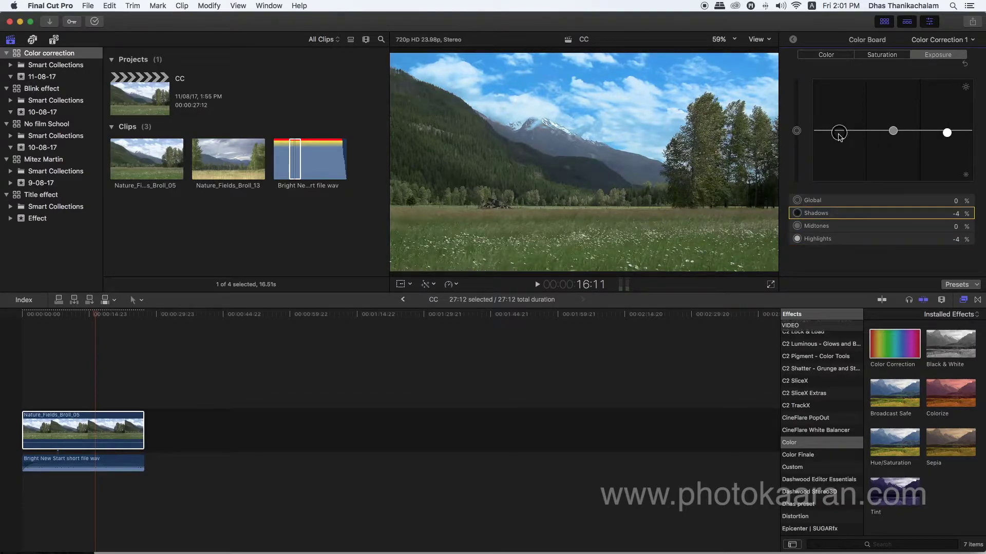
pyautogui.click(791, 42)
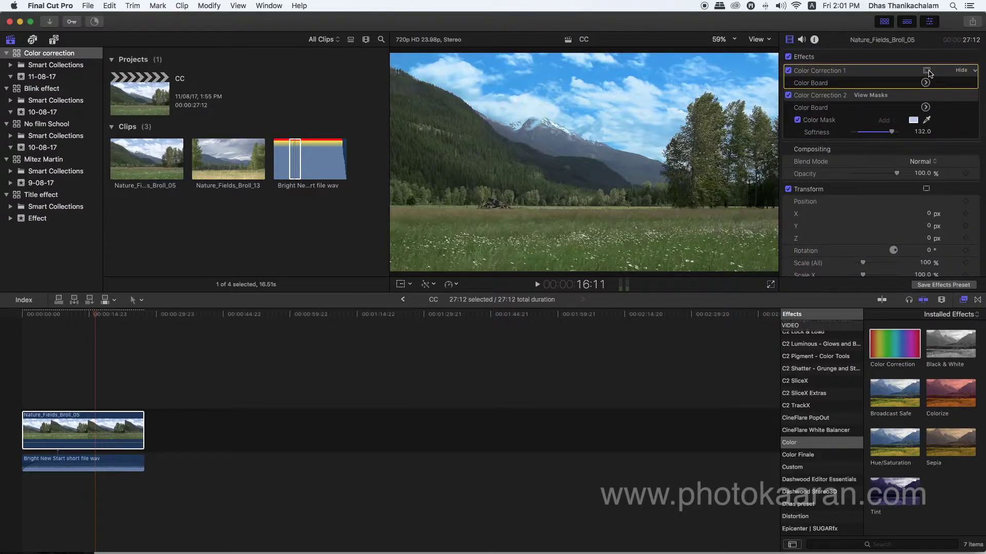
# - Give Color Correction 1 a color mask sampled from the green meadow, with increased softness
pyautogui.click(927, 71)
pyautogui.click(904, 88)
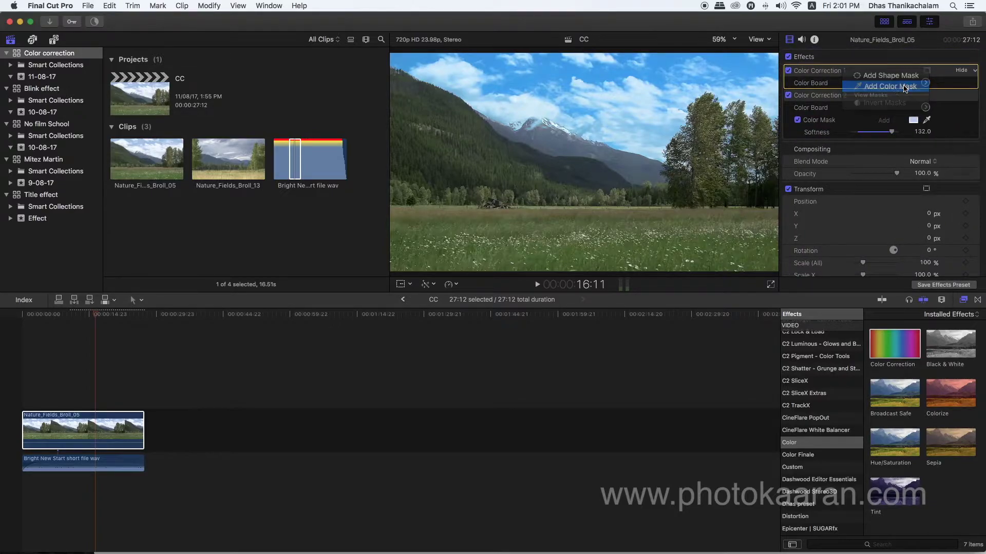
pyautogui.click(533, 244)
pyautogui.moveTo(534, 247); pyautogui.dragTo(536, 246)
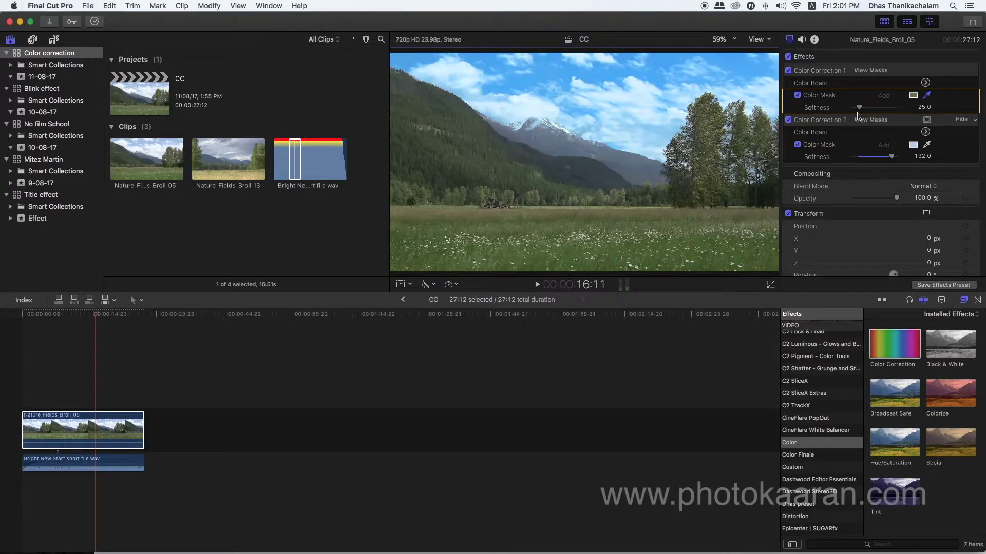
pyautogui.moveTo(859, 108); pyautogui.dragTo(885, 109)
# - Dim Color Correction 1's highlights to -5% and raise Global saturation to 28%
pyautogui.click(925, 84)
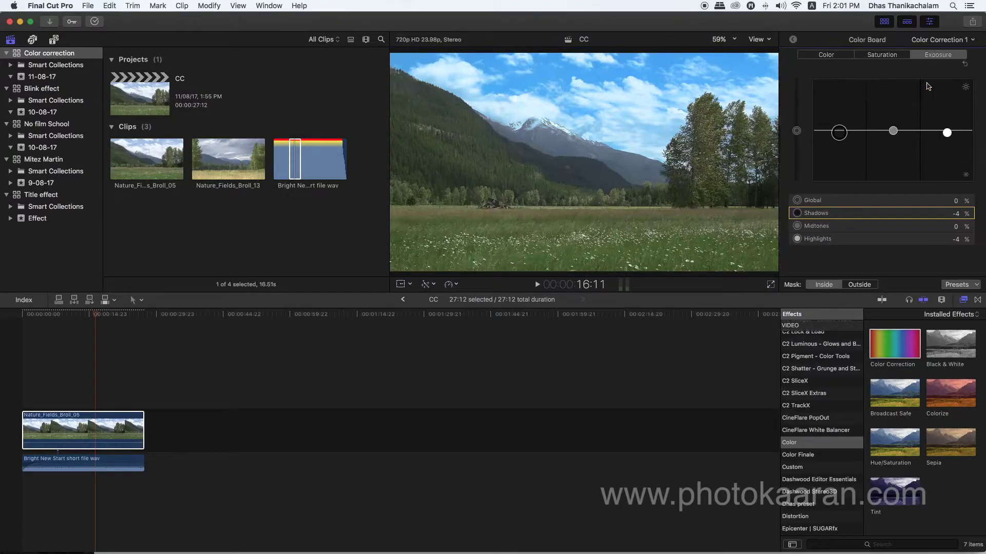
pyautogui.moveTo(947, 132); pyautogui.dragTo(947, 135)
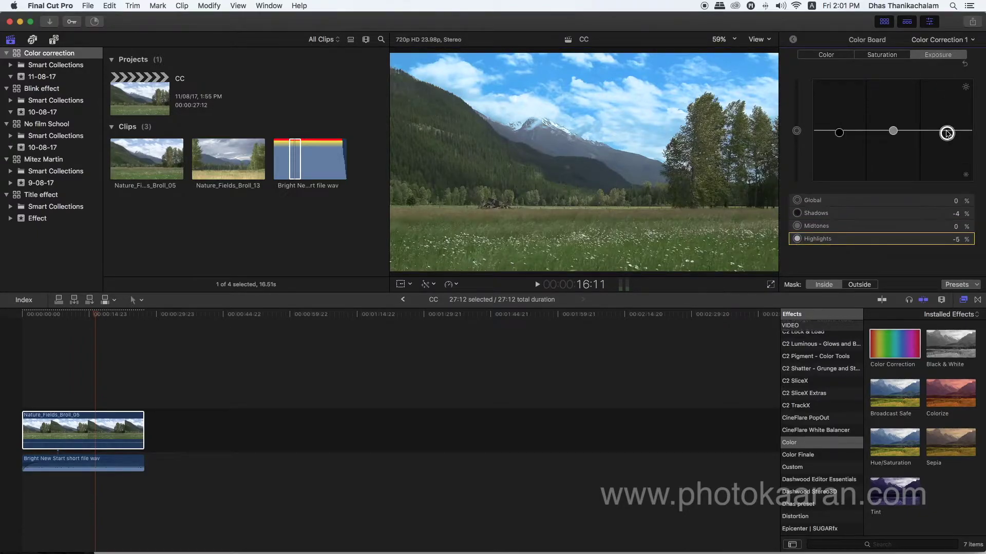
pyautogui.click(881, 55)
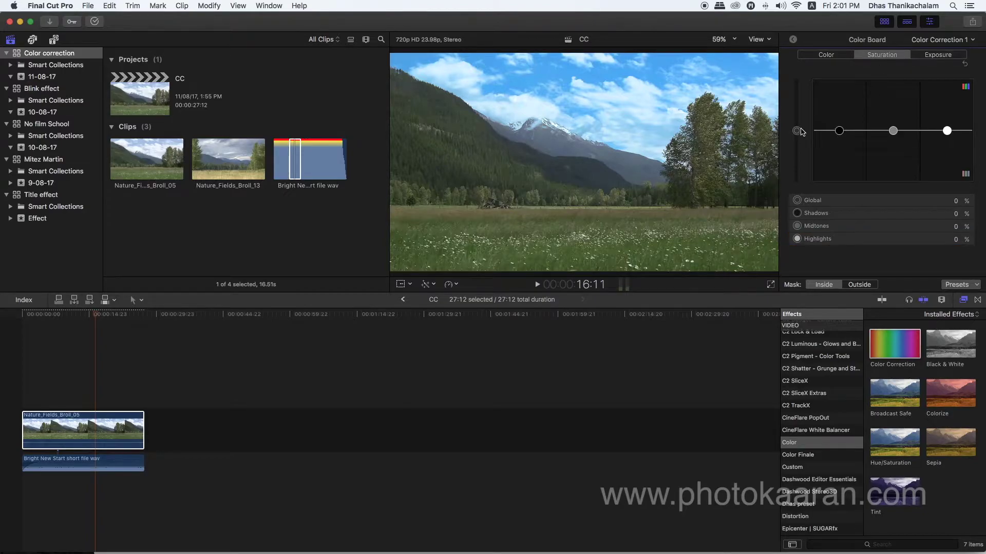
pyautogui.moveTo(797, 130); pyautogui.dragTo(799, 117)
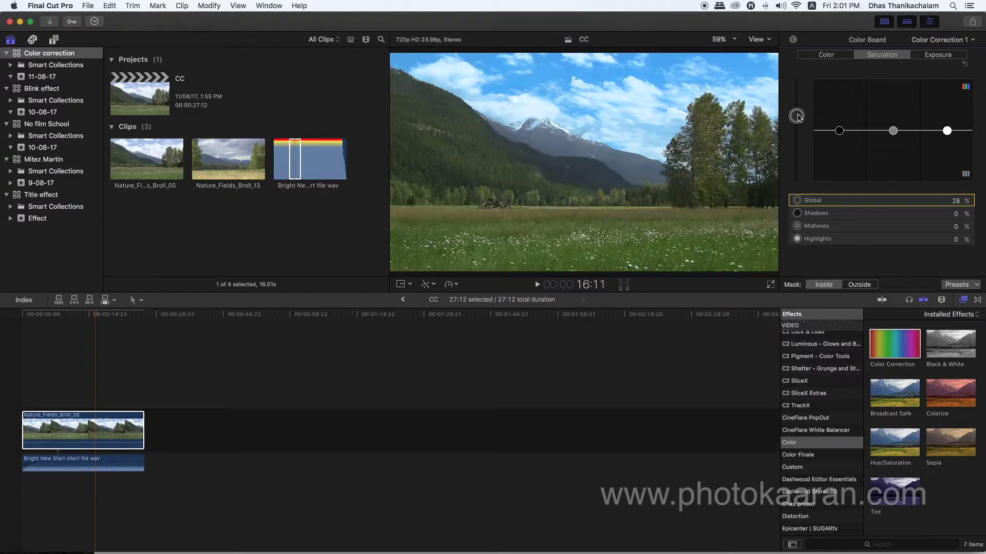
pyautogui.click(793, 40)
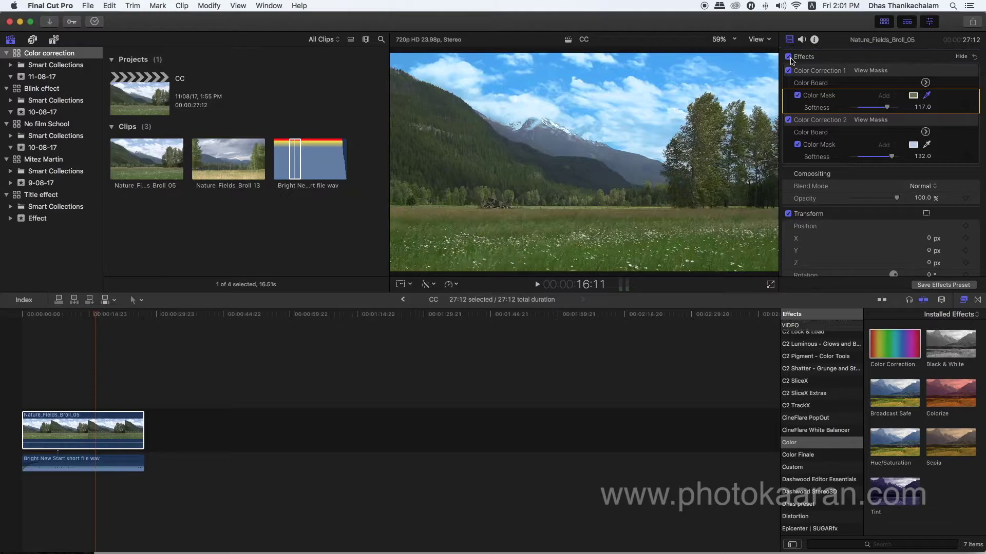
# - Toggle the clip's effects off and back on to compare ungraded and graded looks
pyautogui.click(789, 57)
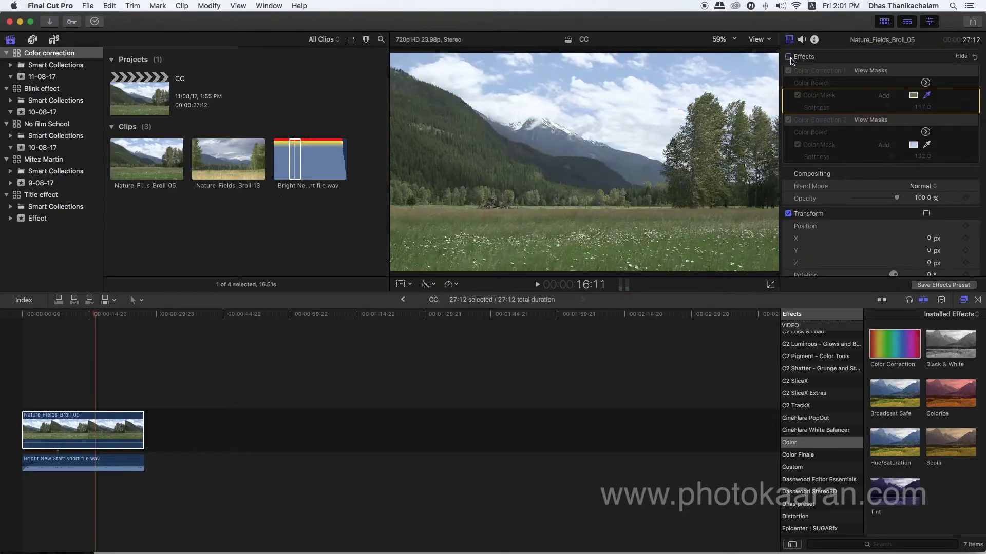
pyautogui.click(791, 59)
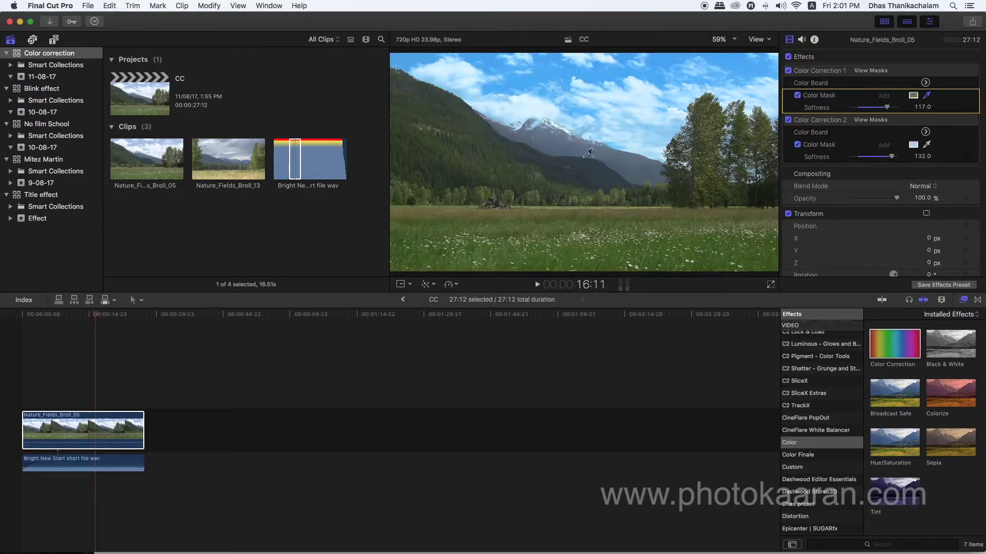
pyautogui.scroll(-10, 875, 246)
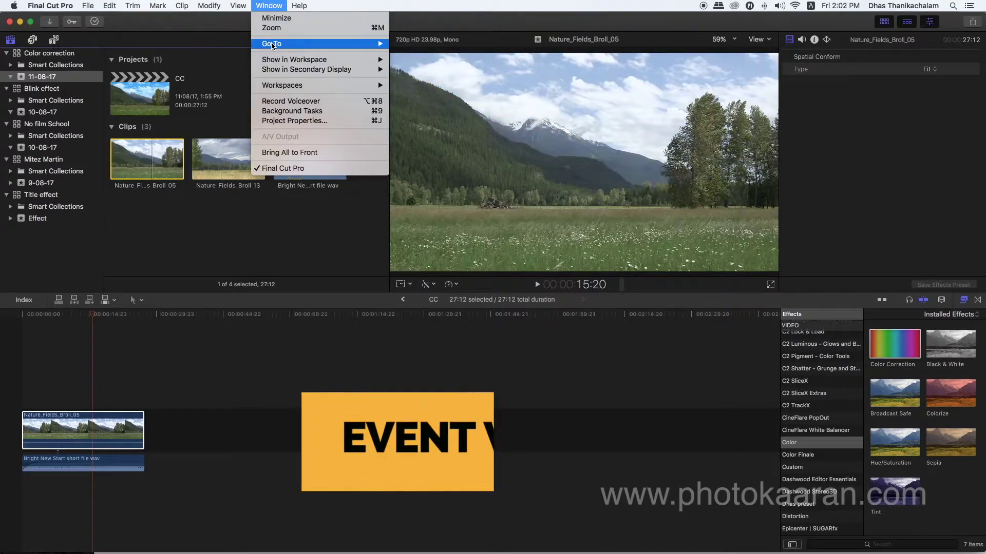
# - Show the Event Viewer and append Nature_Fields_Broll_13 after Nature_Fields_Broll_05 in the timeline
pyautogui.moveTo(271, 44)
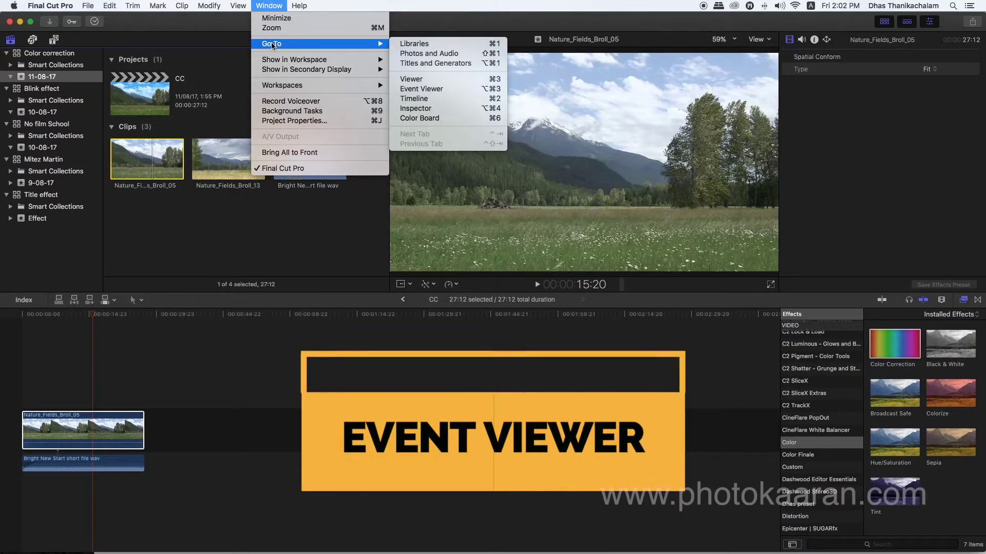
pyautogui.click(421, 88)
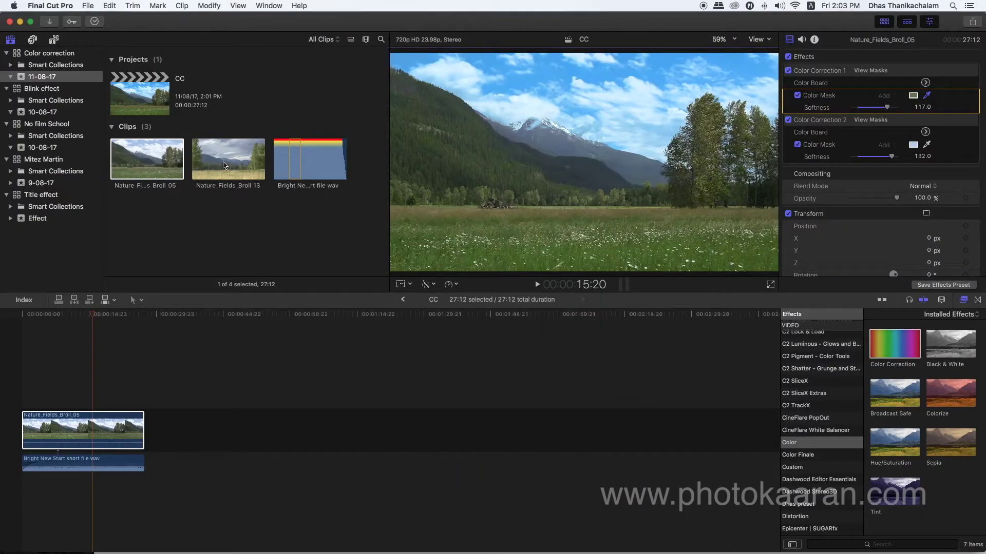
pyautogui.click(224, 165)
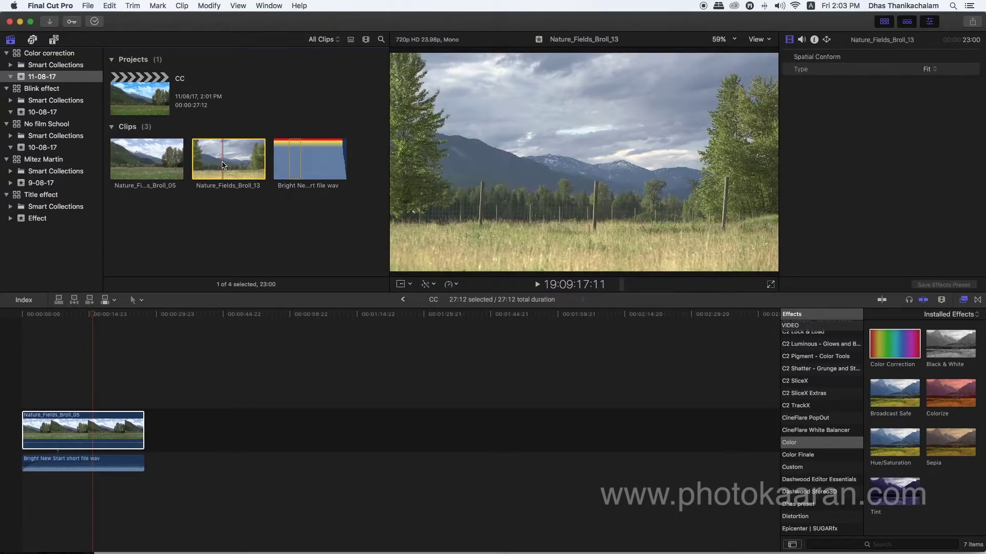
pyautogui.press('e')
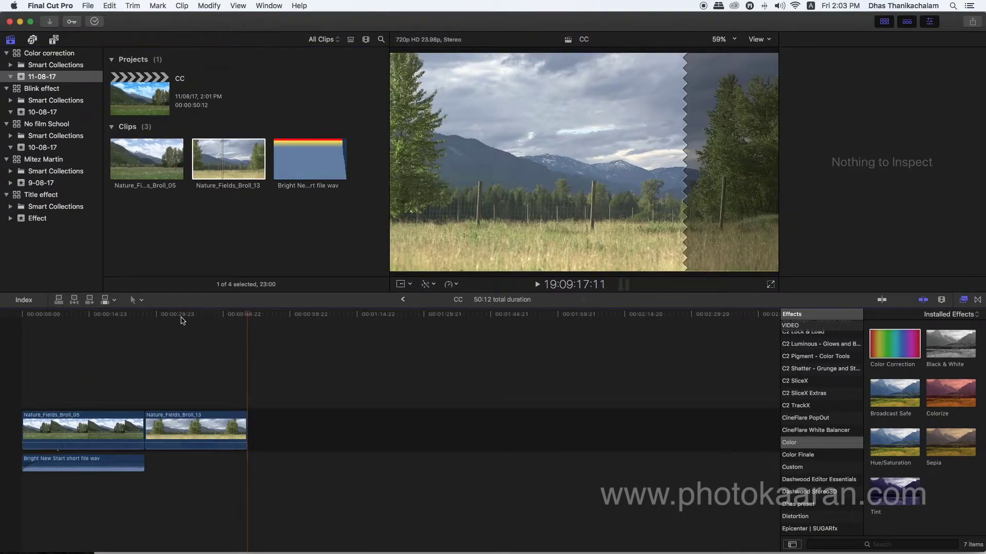
pyautogui.click(184, 323)
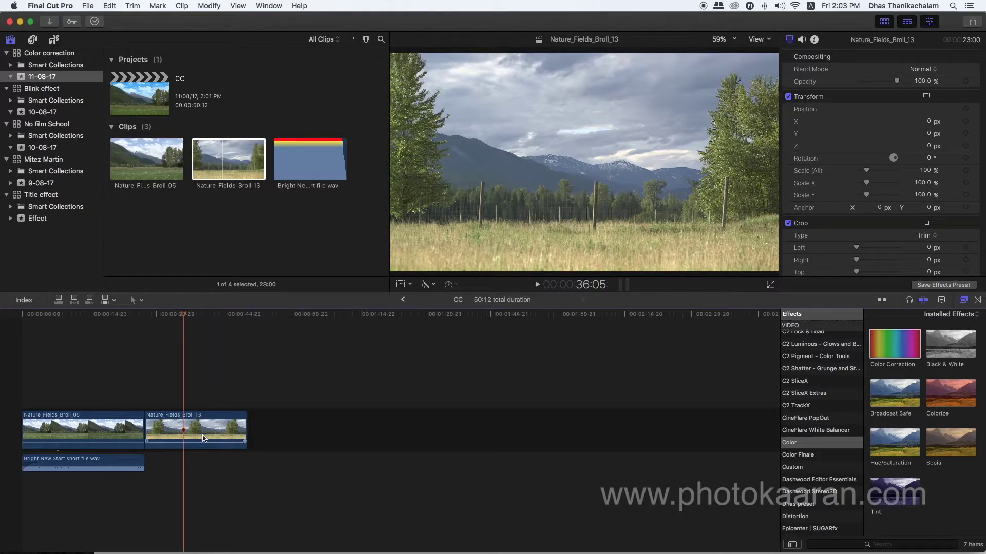
# - Apply Color Correction to Nature_Fields_Broll_13, add a Color Correction 2, and show its mask options
pyautogui.click(184, 430)
pyautogui.moveTo(884, 345); pyautogui.dragTo(217, 434)
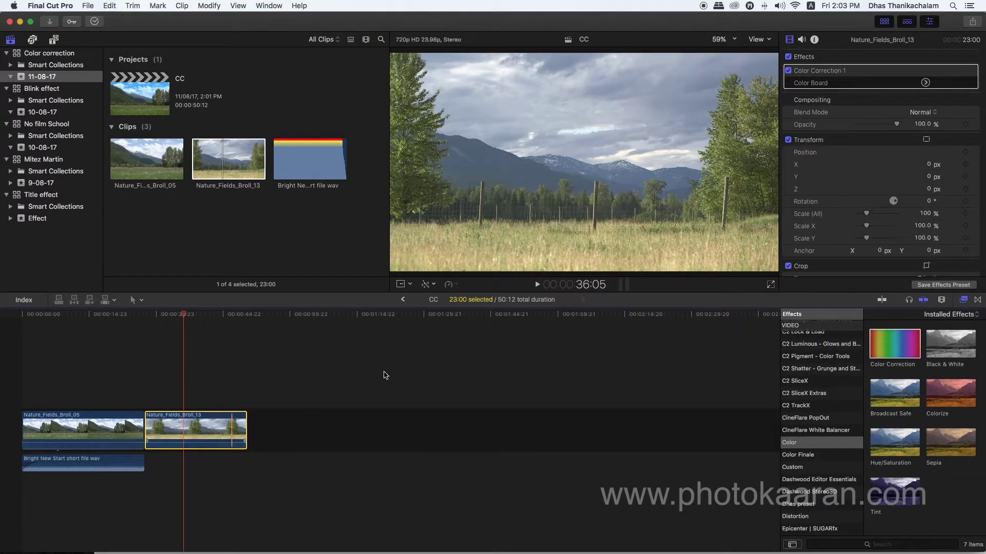
pyautogui.click(926, 82)
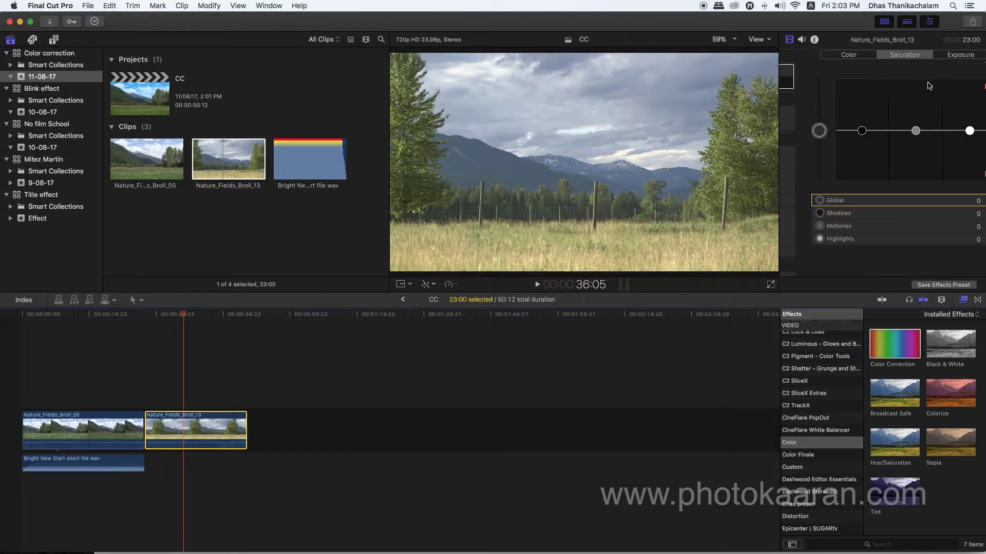
pyautogui.click(970, 40)
pyautogui.click(935, 67)
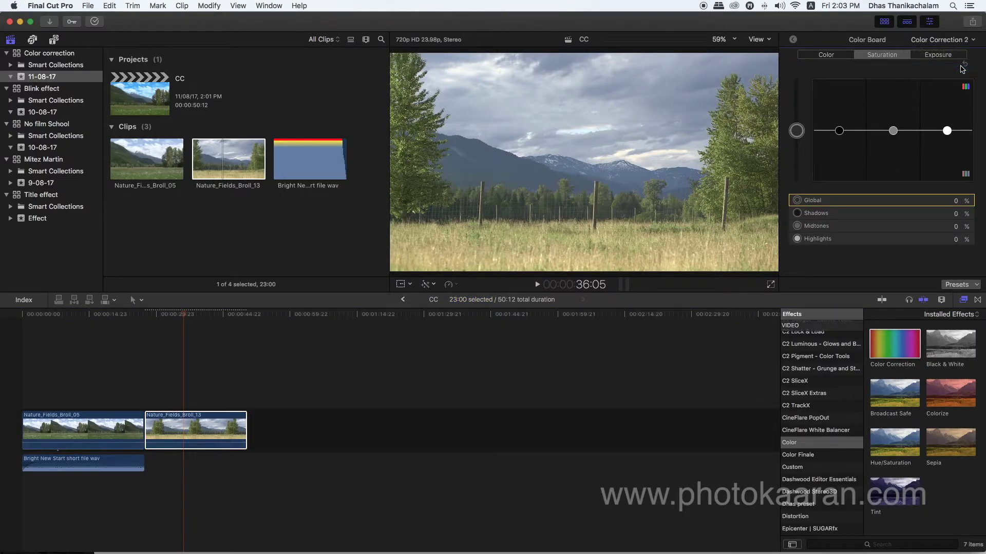
pyautogui.click(794, 42)
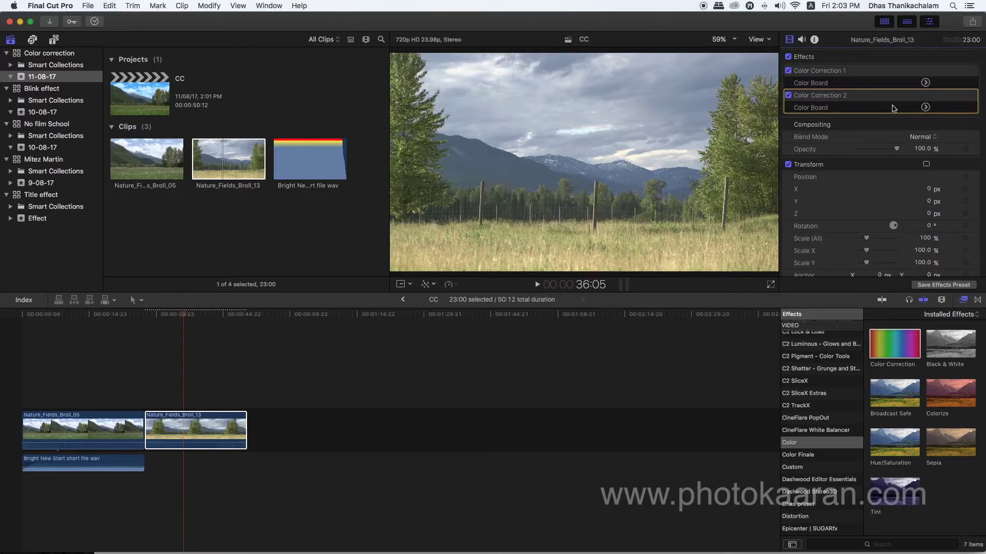
pyautogui.click(927, 99)
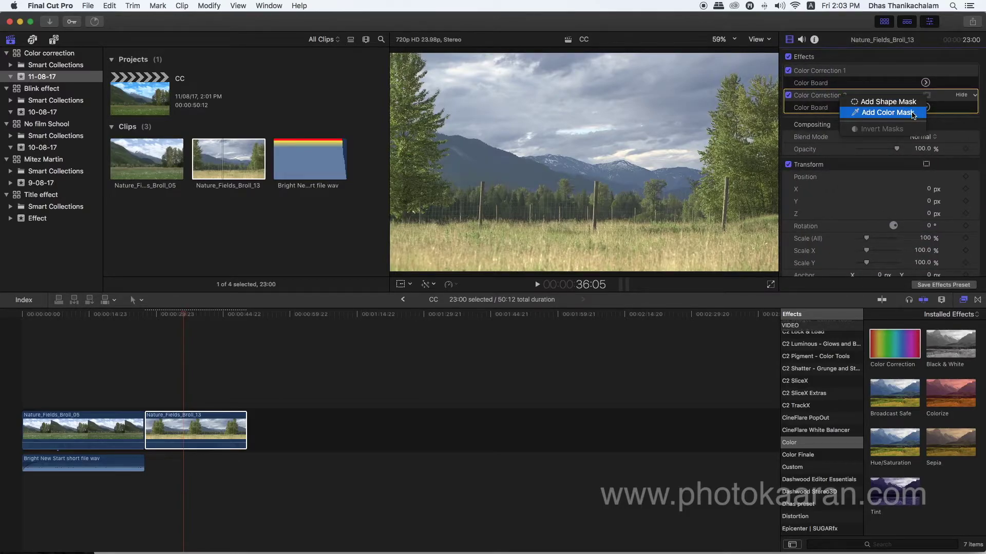
# - Add a Color Mask sampled from the sky to Color Correction 2 and soften it to 130
pyautogui.click(907, 117)
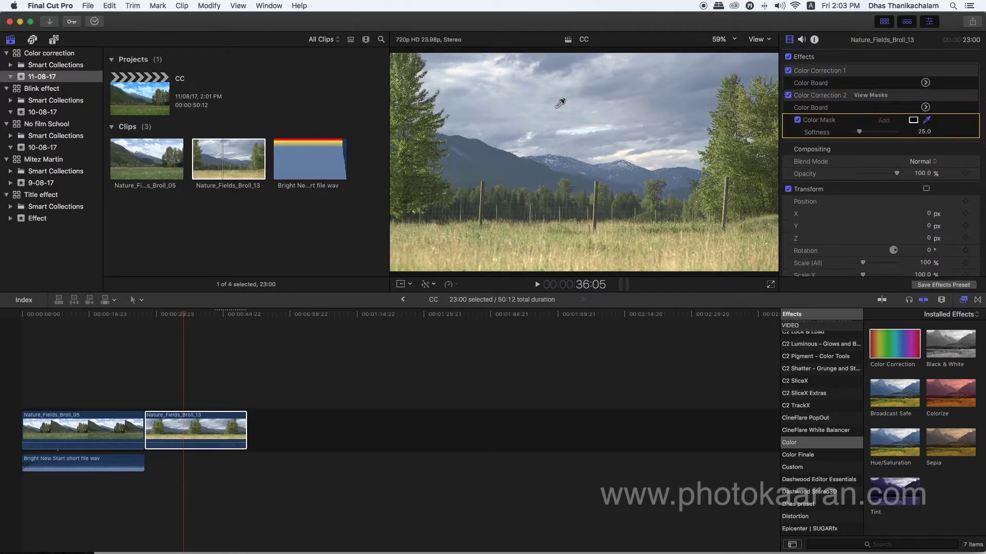
pyautogui.moveTo(555, 106); pyautogui.dragTo(561, 106)
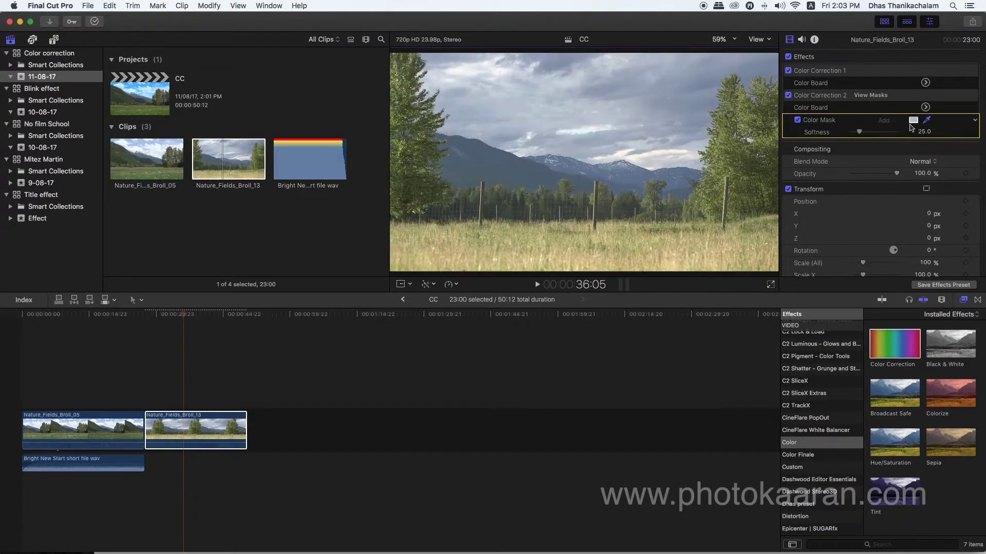
pyautogui.moveTo(859, 132); pyautogui.dragTo(891, 133)
# - Lower the masked sky's highlights to -15% and pull its shadows down slightly
pyautogui.click(925, 108)
pyautogui.click(949, 55)
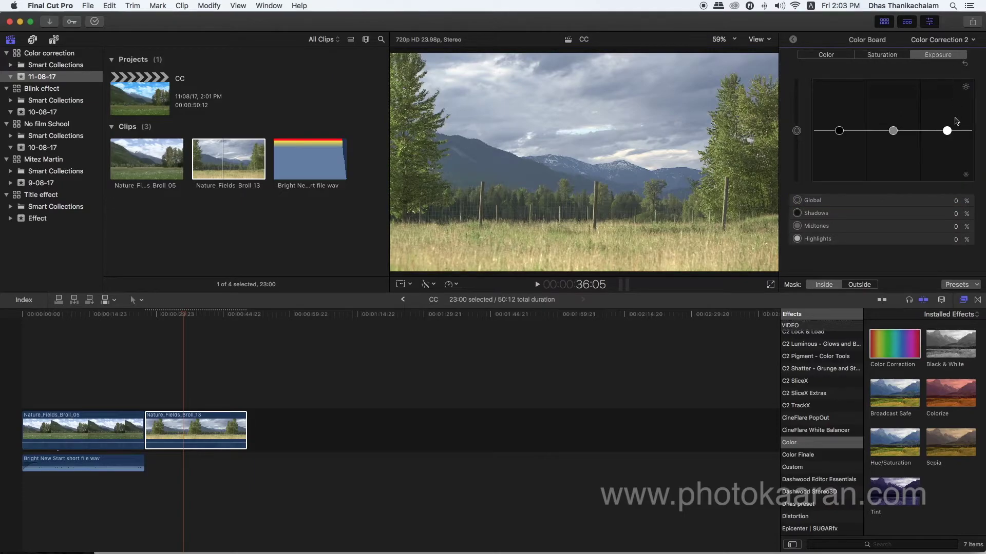
pyautogui.moveTo(947, 130); pyautogui.dragTo(947, 139)
pyautogui.moveTo(838, 130); pyautogui.dragTo(838, 142)
# - Tint the sky's midtones and highlights blue and raise Global saturation to 10%
pyautogui.click(835, 58)
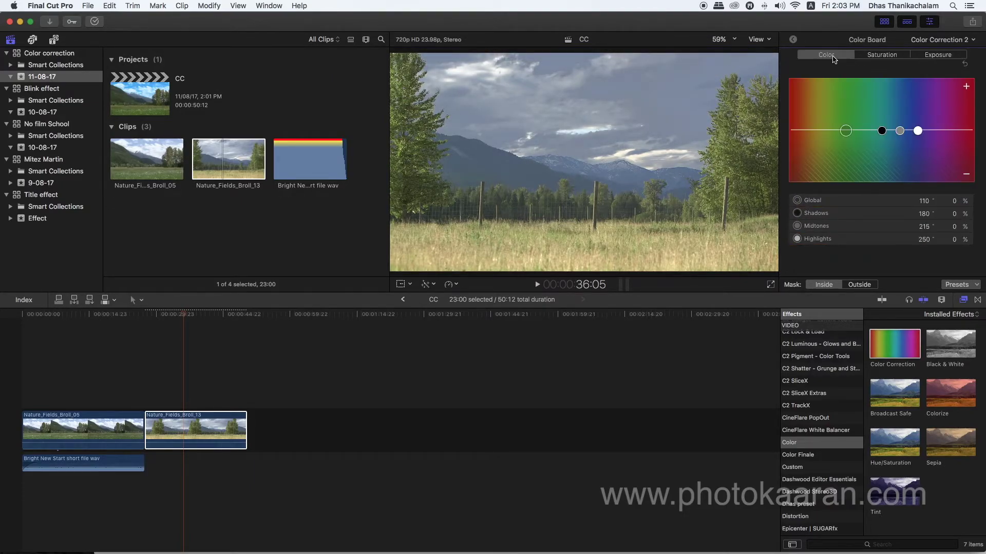
pyautogui.click(900, 132)
pyautogui.moveTo(899, 131)
pyautogui.mouseDown()
pyautogui.moveTo(885, 113)
pyautogui.moveTo(902, 123)
pyautogui.mouseUp()
pyautogui.click(917, 132)
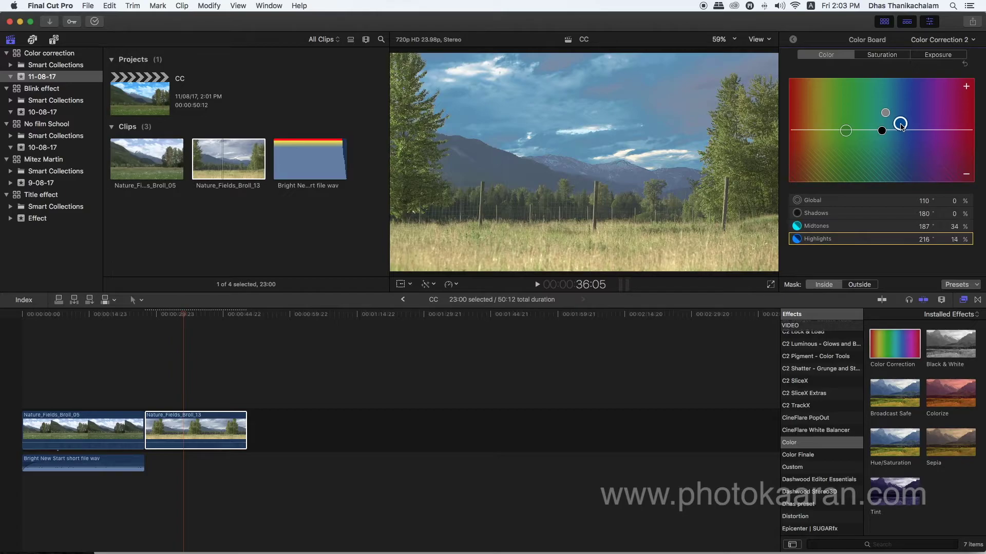
pyautogui.click(874, 60)
pyautogui.moveTo(801, 133); pyautogui.dragTo(801, 129)
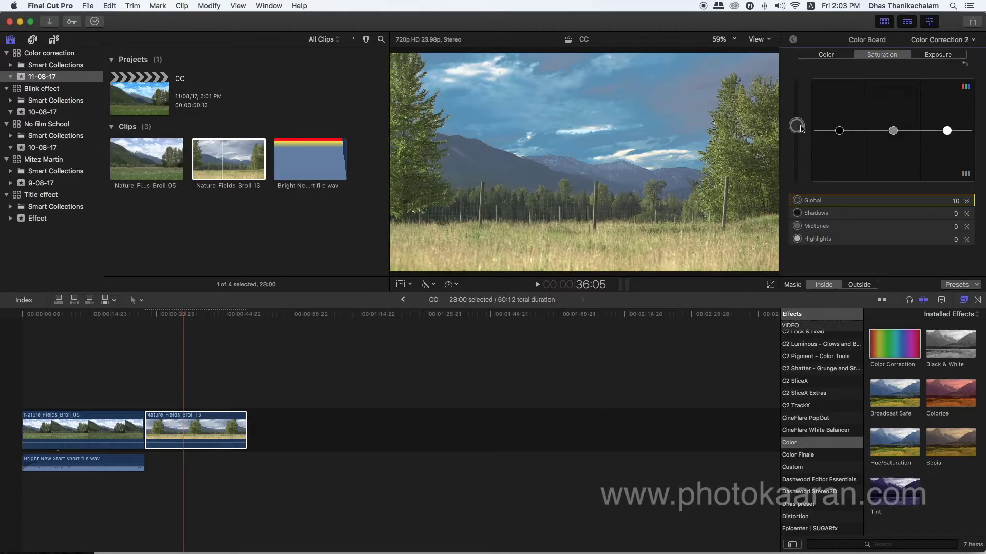
pyautogui.press('super+6')
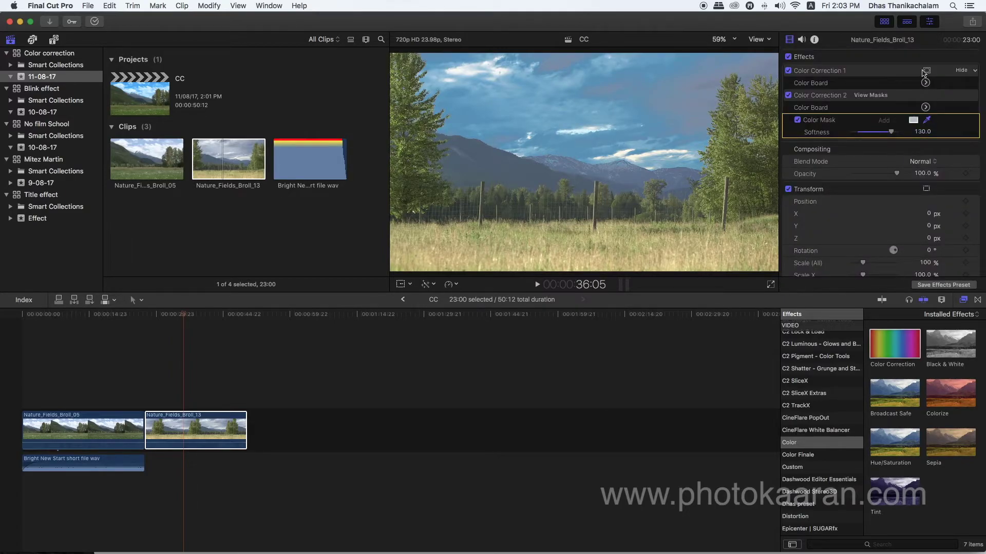
# - Add a Color Mask to Color Correction 1 sampled from the grass colour
pyautogui.click(928, 72)
pyautogui.click(894, 84)
pyautogui.click(503, 240)
pyautogui.moveTo(503, 240); pyautogui.dragTo(505, 241)
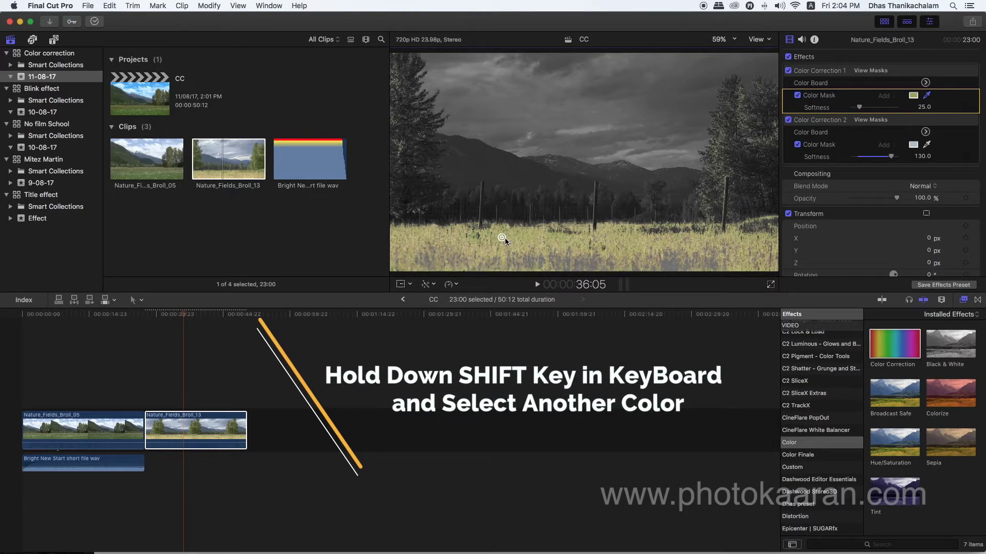
# - Extend the mask to include the trees and mountains, and set its softness to 109
pyautogui.keyDown('shift'); pyautogui.click(417, 154); pyautogui.keyUp('shift')
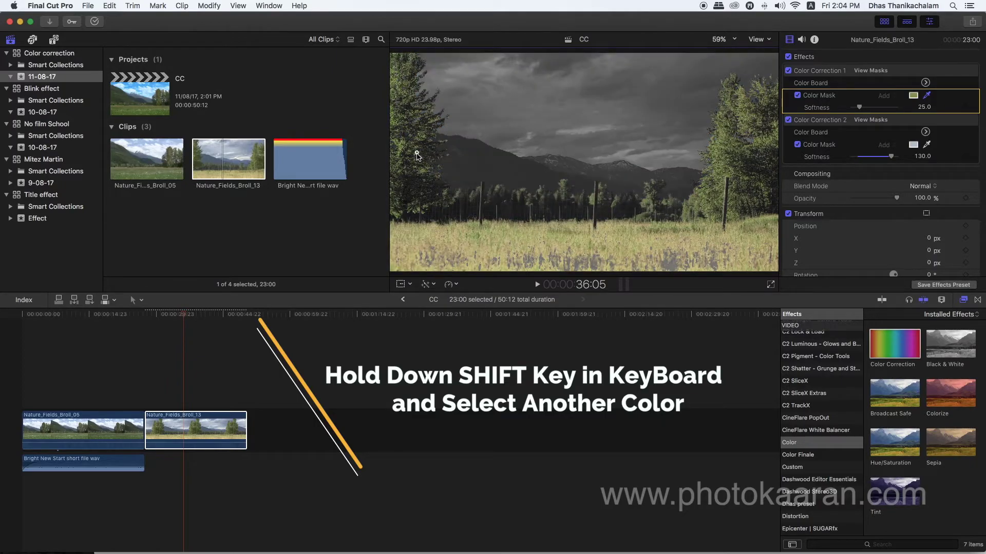
pyautogui.moveTo(417, 154); pyautogui.dragTo(421, 182)
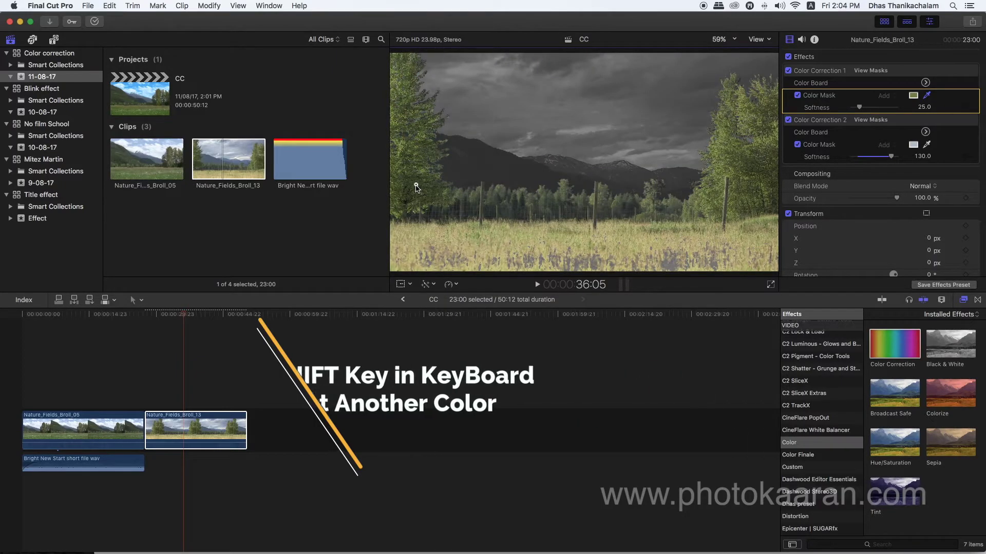
pyautogui.keyDown('shift'); pyautogui.click(628, 179); pyautogui.keyUp('shift')
pyautogui.moveTo(859, 107); pyautogui.dragTo(884, 108)
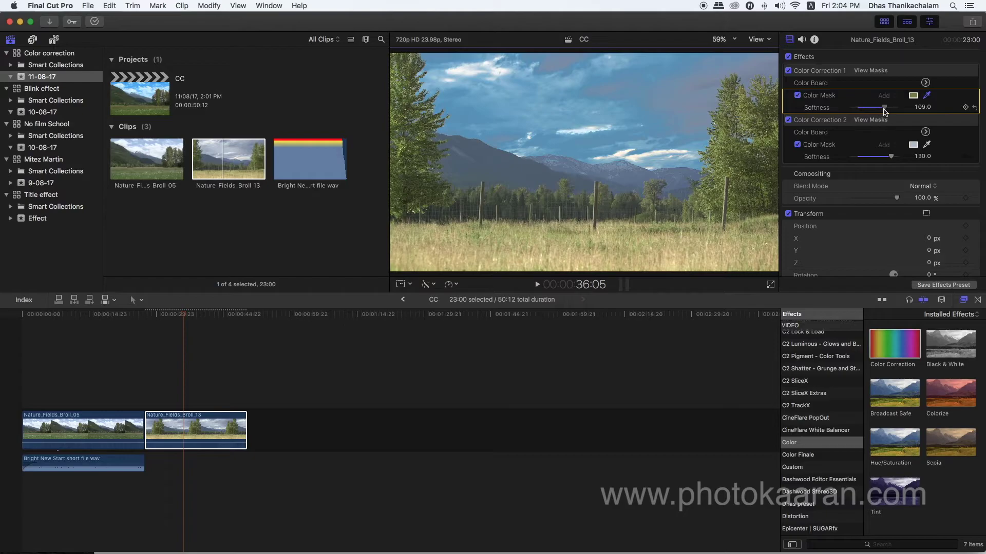
# - In Color Correction 1, darken the highlights to -12% and nudge the shadows slightly
pyautogui.click(925, 83)
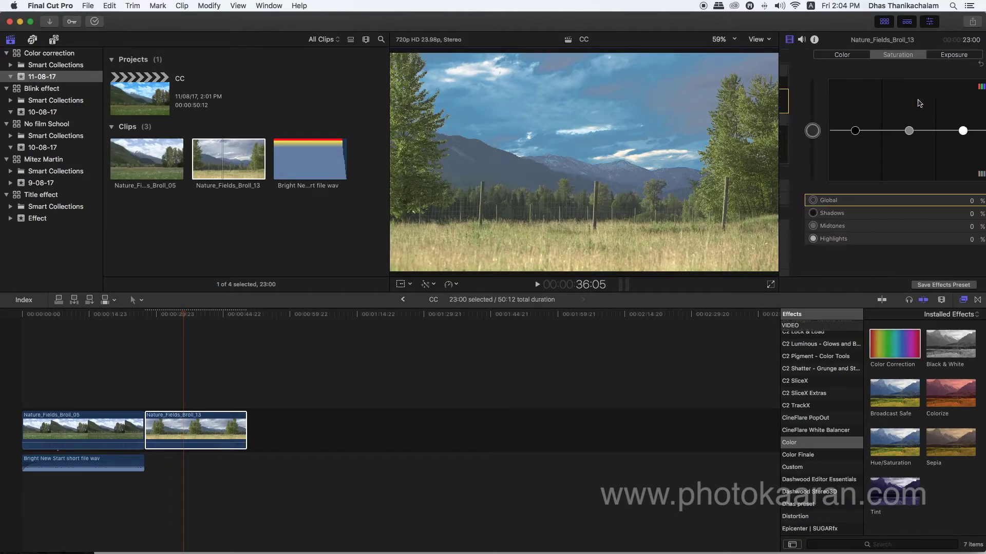
pyautogui.click(942, 58)
pyautogui.moveTo(946, 131); pyautogui.dragTo(947, 136)
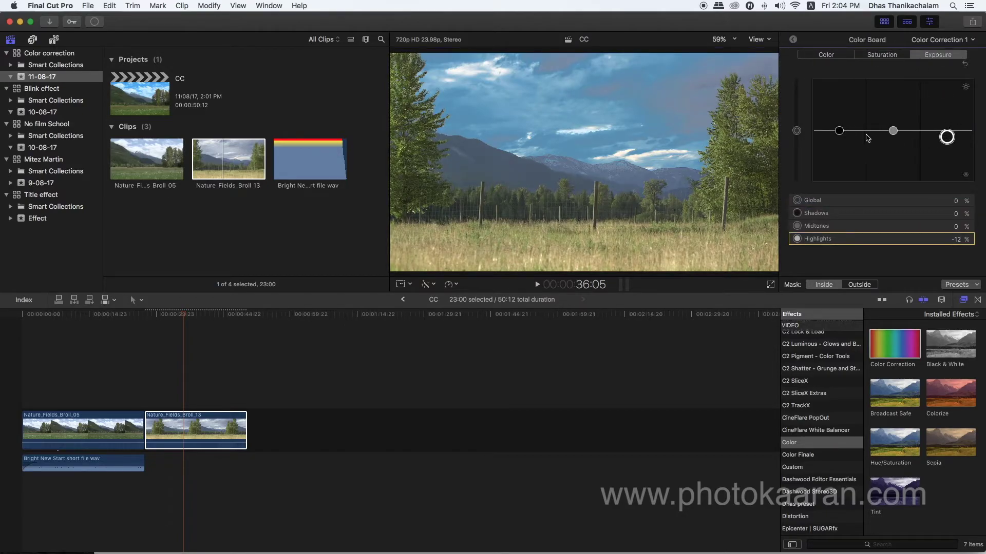
pyautogui.moveTo(839, 131)
pyautogui.mouseDown()
pyautogui.moveTo(840, 140)
pyautogui.moveTo(796, 119)
pyautogui.mouseUp()
pyautogui.click(888, 55)
pyautogui.click(824, 56)
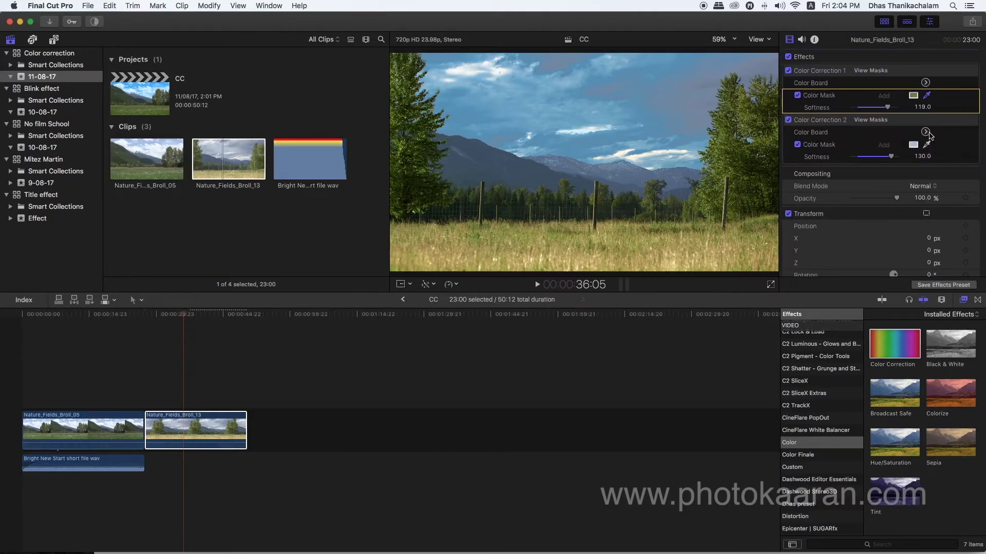
# - Strengthen the blue midtone and highlight tint of Color Correction 2 on the sky
pyautogui.click(930, 134)
pyautogui.click(890, 57)
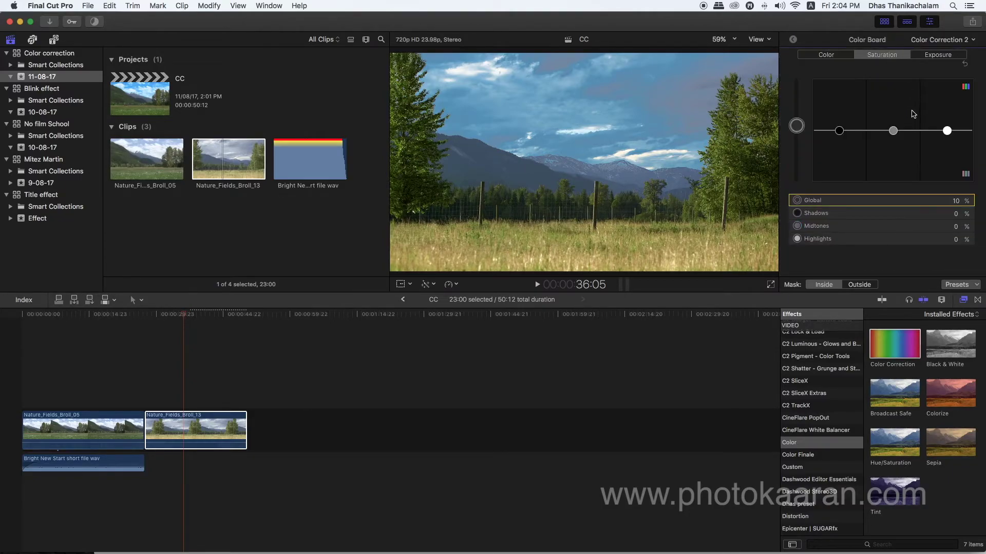
pyautogui.click(831, 58)
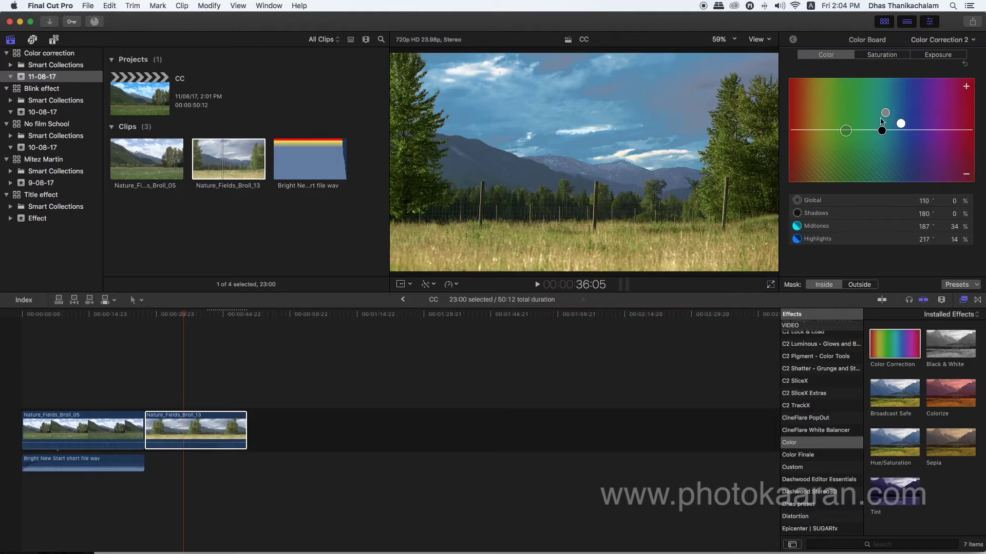
pyautogui.click(887, 122)
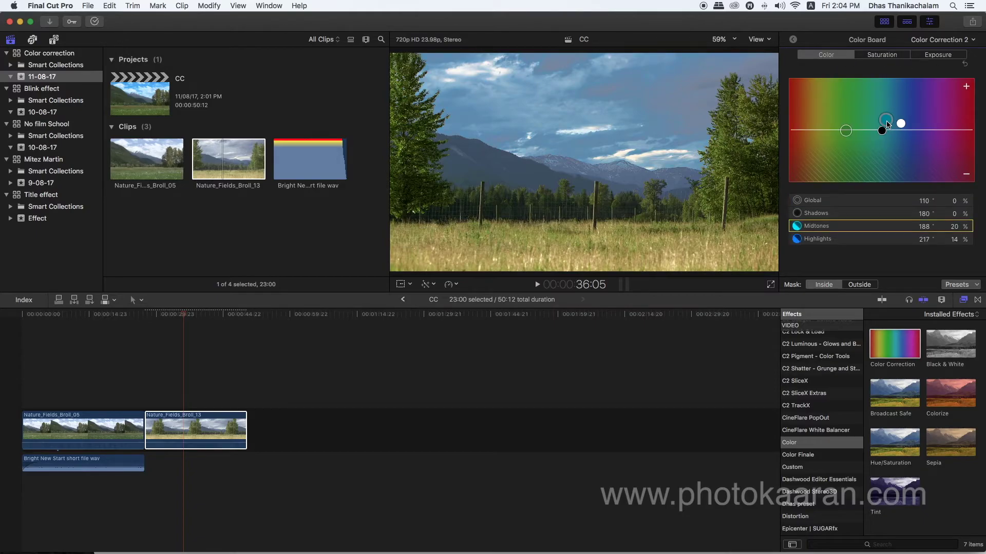
pyautogui.moveTo(887, 124)
pyautogui.mouseDown()
pyautogui.moveTo(897, 122)
pyautogui.moveTo(890, 109)
pyautogui.moveTo(898, 124)
pyautogui.moveTo(947, 131)
pyautogui.mouseUp()
# - Set Color Correction 2's exposure to Highlights 1%, Midtones -8% and Shadows -5%
pyautogui.click(938, 54)
pyautogui.moveTo(839, 139); pyautogui.dragTo(894, 139)
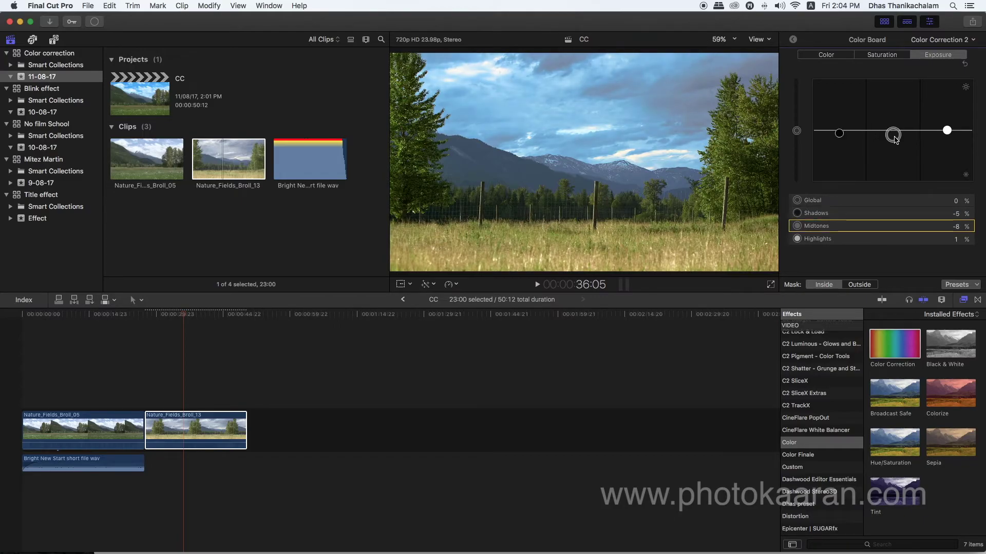
pyautogui.click(881, 55)
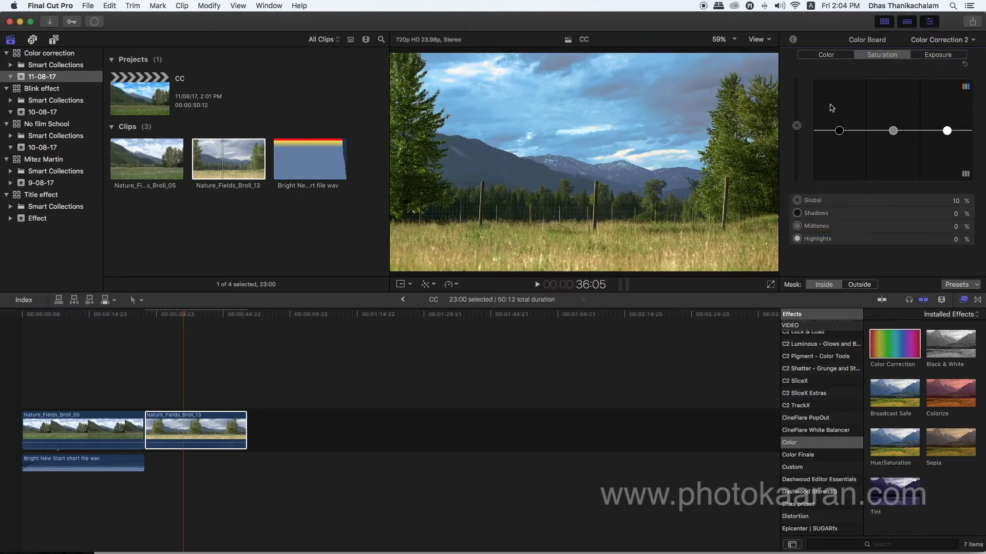
pyautogui.click(824, 55)
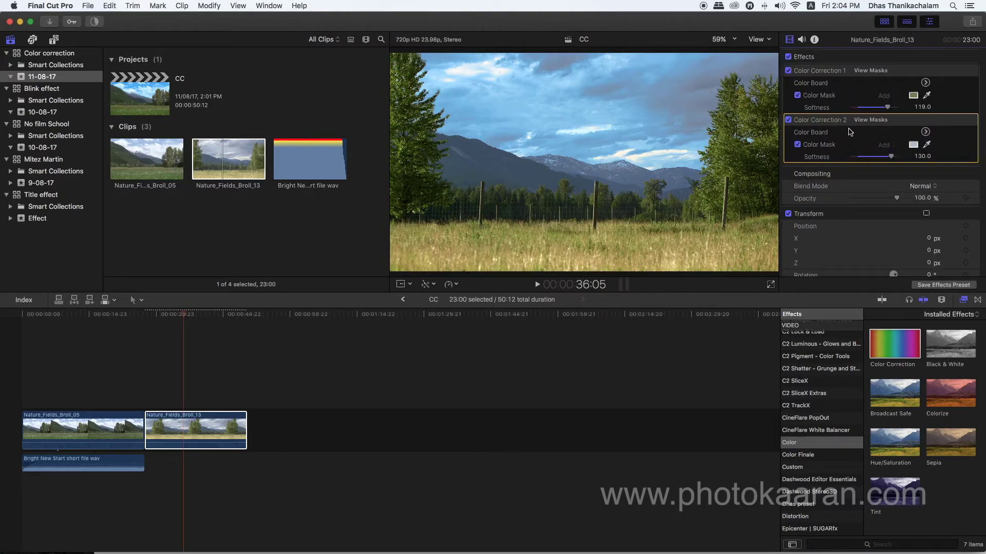
# - Toggle the clip's effects off and on to preview the before/after grade
pyautogui.click(788, 57)
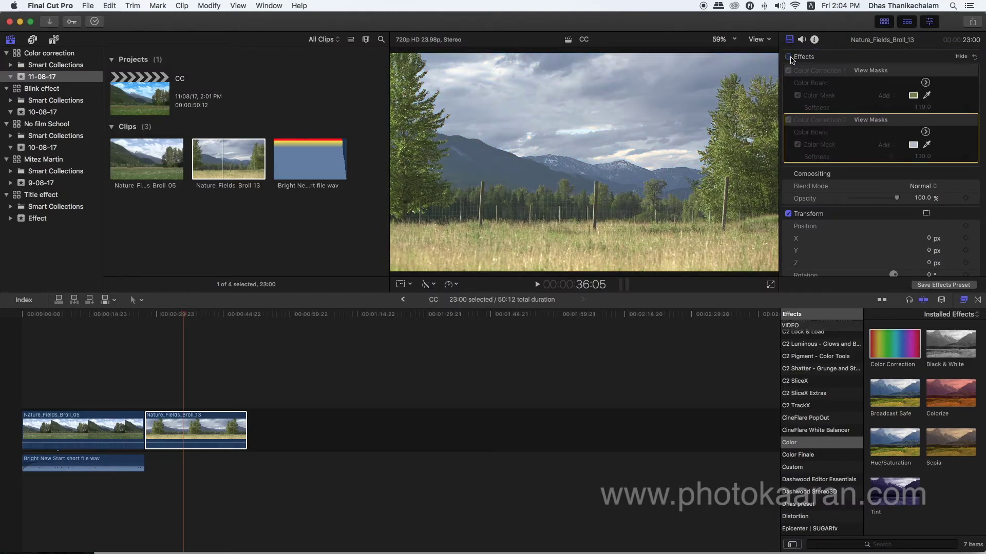
pyautogui.click(788, 57)
pyautogui.click(788, 57)
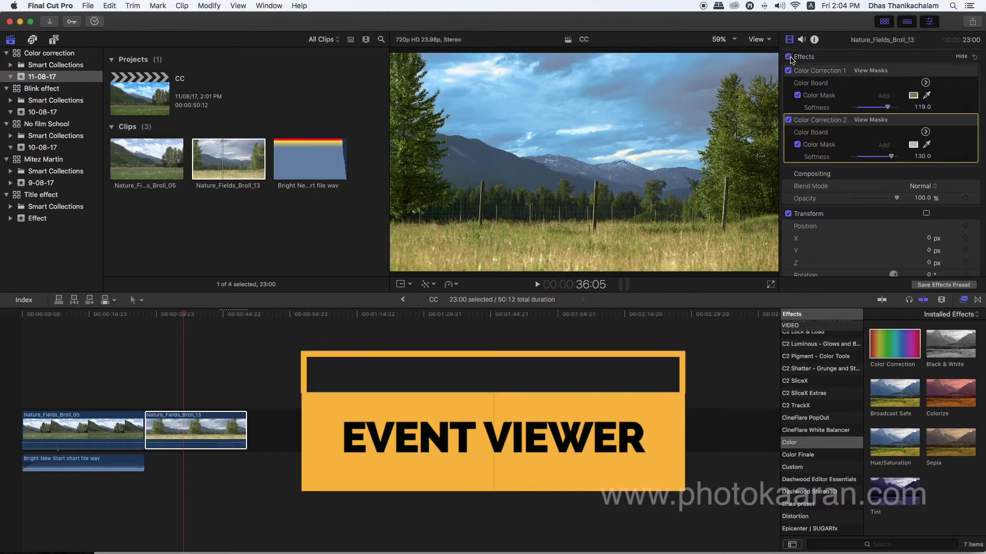
# - Show the Event Viewer beside the main viewer via Window > Go To
pyautogui.click(269, 5)
pyautogui.moveTo(359, 44)
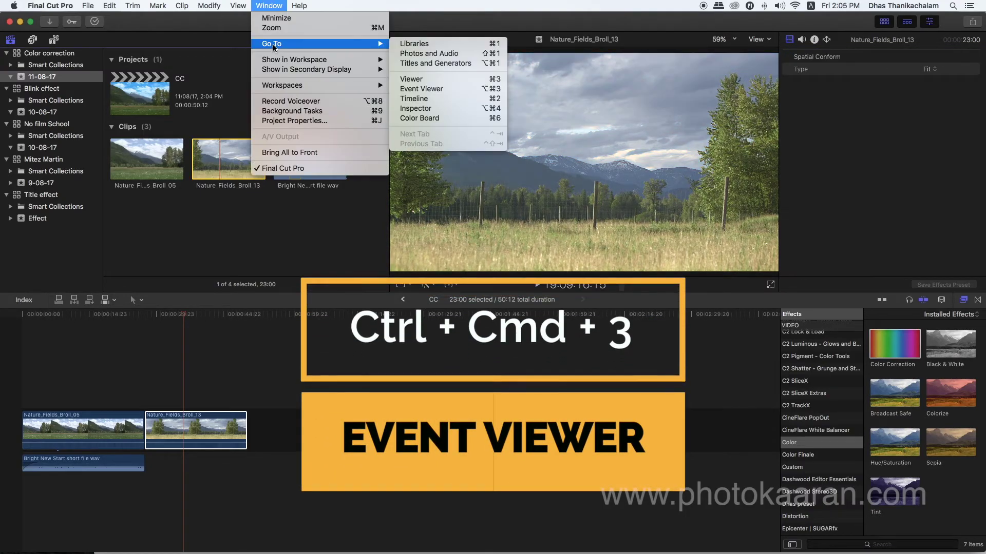
pyautogui.click(436, 89)
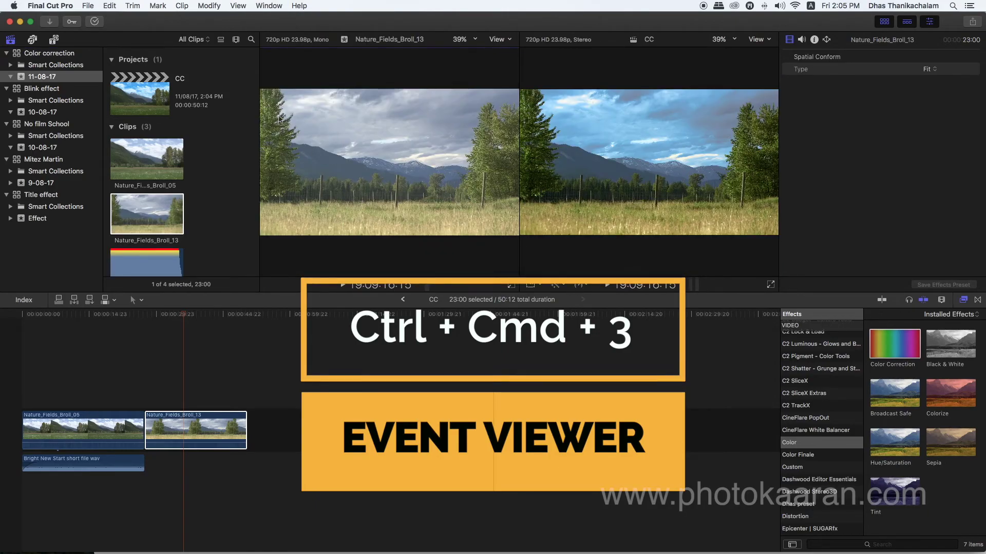